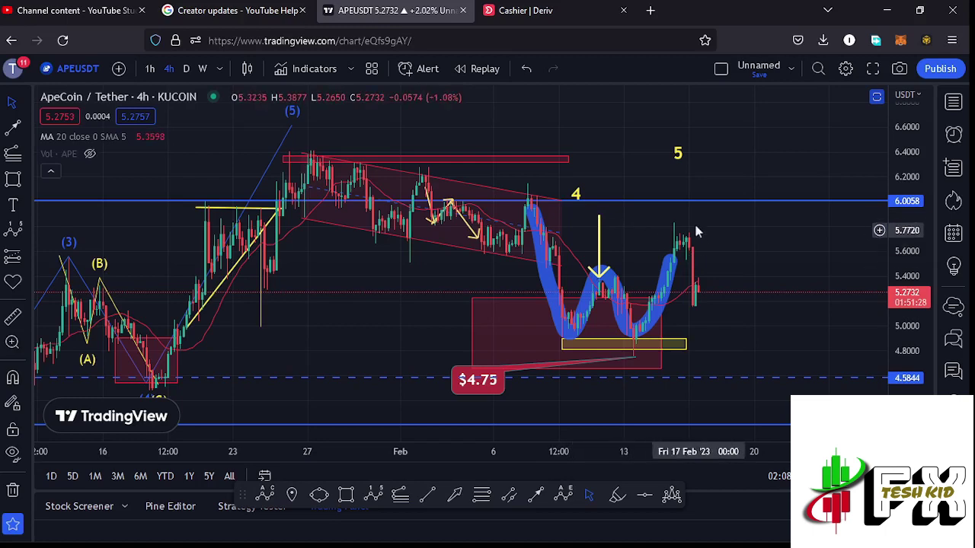
# Move the yellow 5 wave label up to about 6.54, above the mid-February price peak.
pyautogui.moveTo(656, 264); pyautogui.dragTo(663, 260)
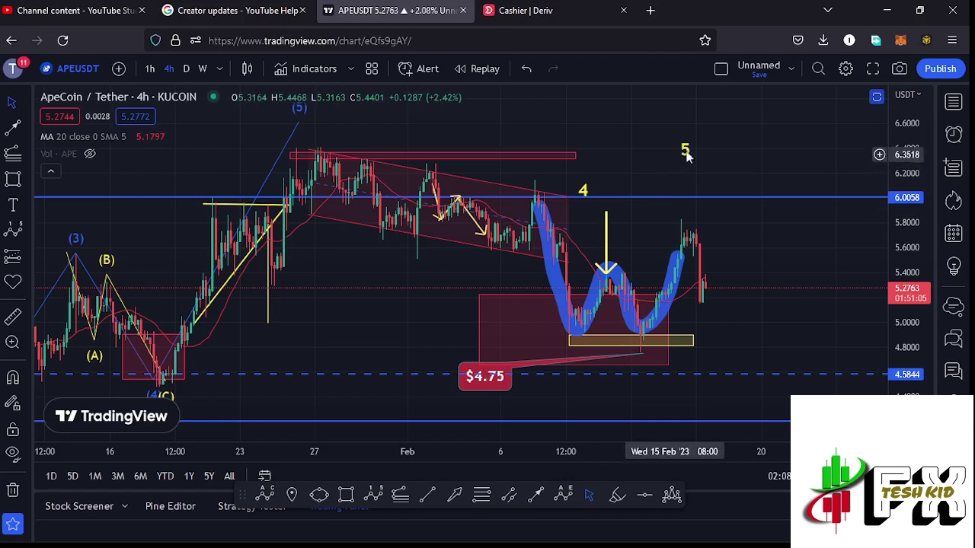
pyautogui.moveTo(685, 153); pyautogui.dragTo(685, 143)
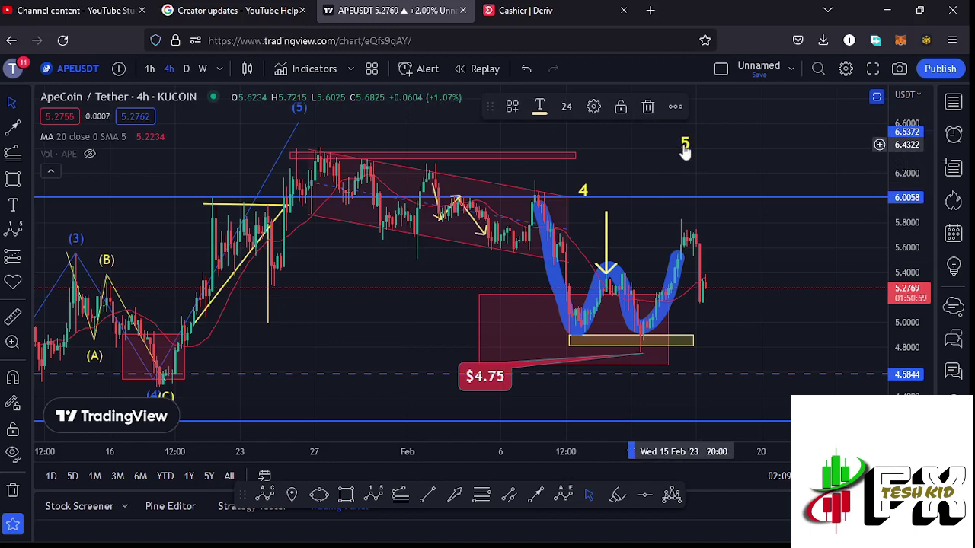
# Move the yellow 1 wave label closer to the red wave iii peak, at about 4.49 on 22 November.
pyautogui.scroll(-5, 617, 244)
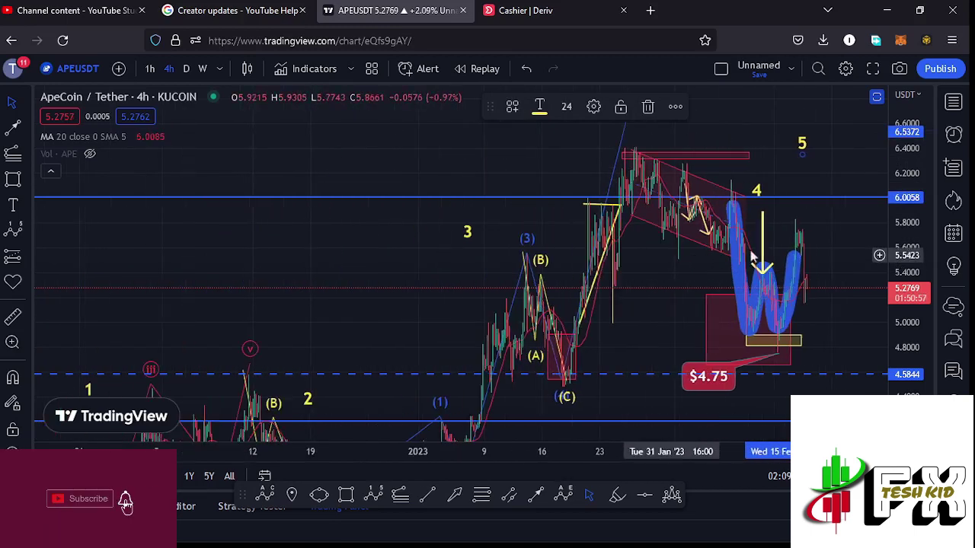
pyautogui.scroll(-7, 910, 200)
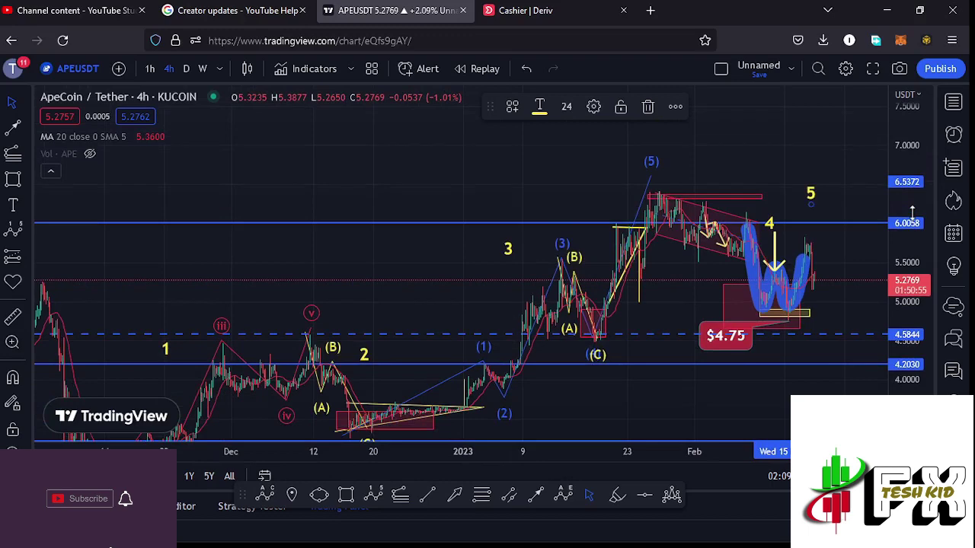
pyautogui.scroll(-3, 852, 250)
pyautogui.moveTo(681, 384)
pyautogui.mouseDown()
pyautogui.moveTo(684, 326)
pyautogui.moveTo(716, 326)
pyautogui.mouseUp()
pyautogui.scroll(4, 916, 354)
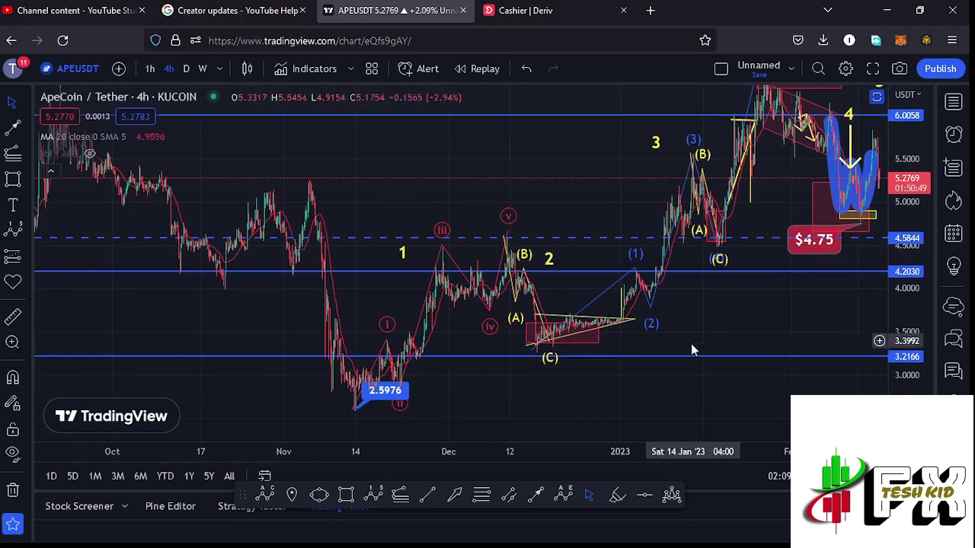
pyautogui.scroll(3, 690, 343)
pyautogui.moveTo(645, 335); pyautogui.dragTo(661, 331)
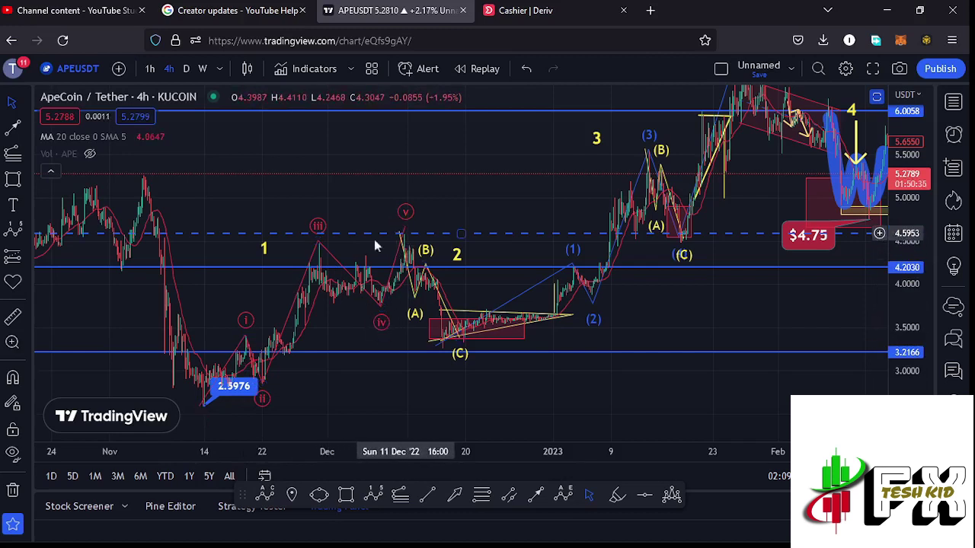
pyautogui.click(268, 250)
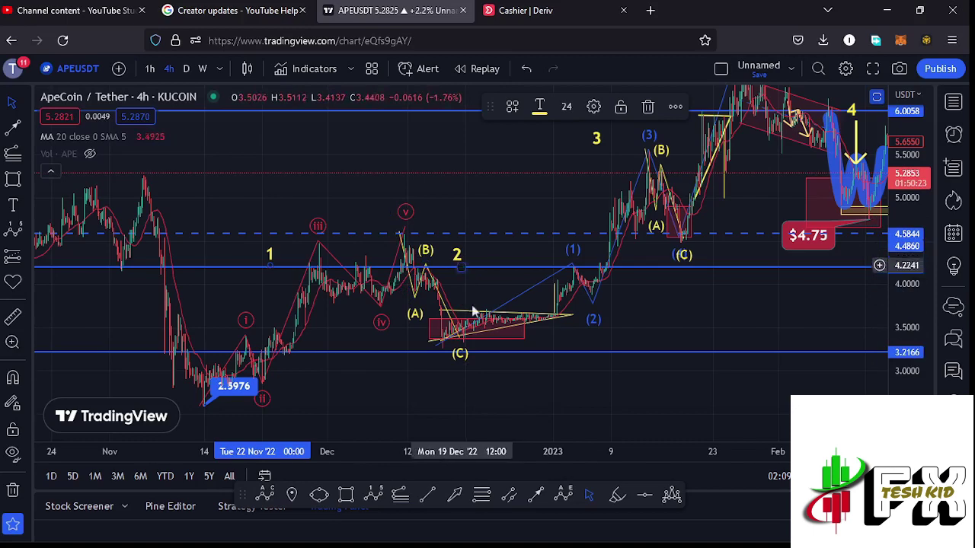
# Move the yellow 3 wave label slightly away from the blue (3) peak, at about 5.81 on 5 January.
pyautogui.moveTo(553, 211); pyautogui.dragTo(463, 291)
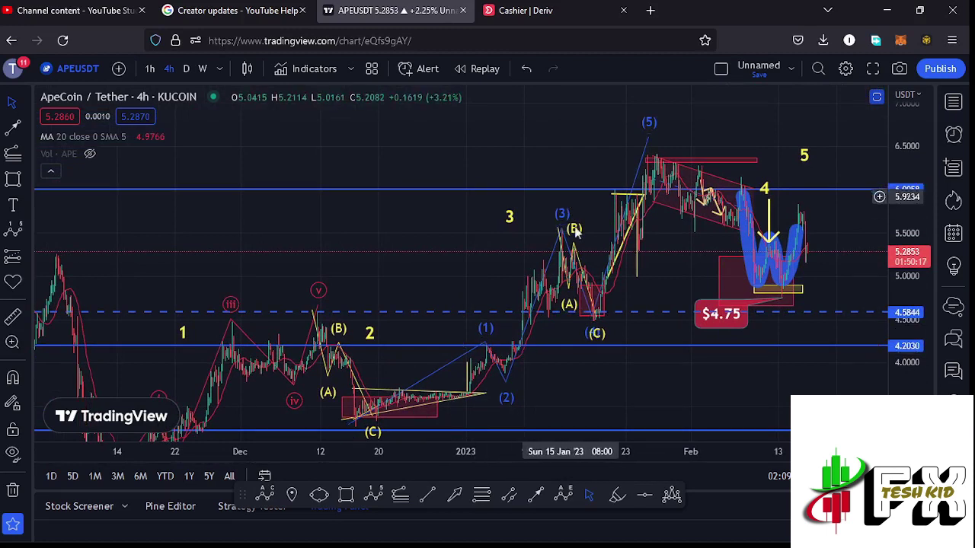
pyautogui.click(508, 218)
pyautogui.moveTo(509, 218); pyautogui.dragTo(502, 220)
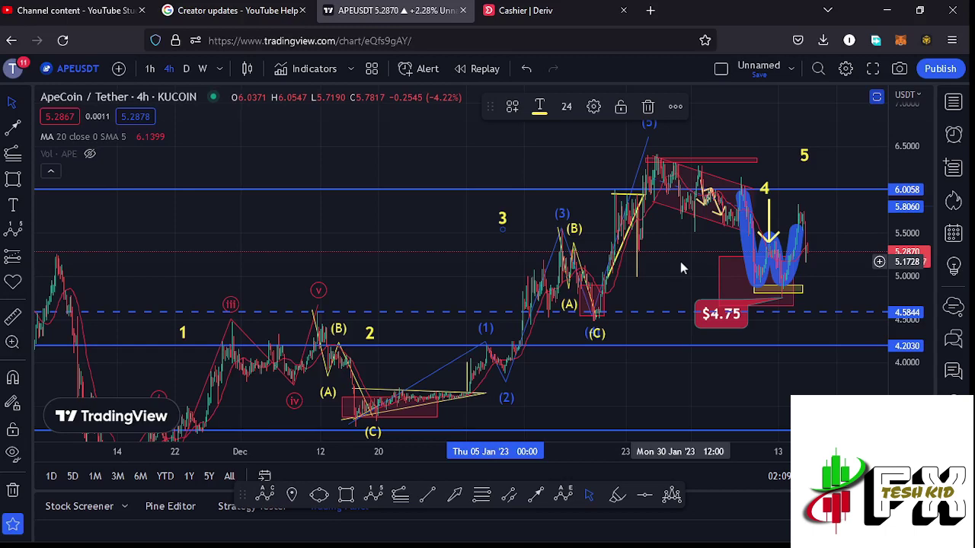
# Draw a Fibonacci retracement from the mid-December low up to 6.3853, examine its levels and delete it.
pyautogui.scroll(2, 680, 290)
pyautogui.moveTo(662, 281); pyautogui.dragTo(642, 281)
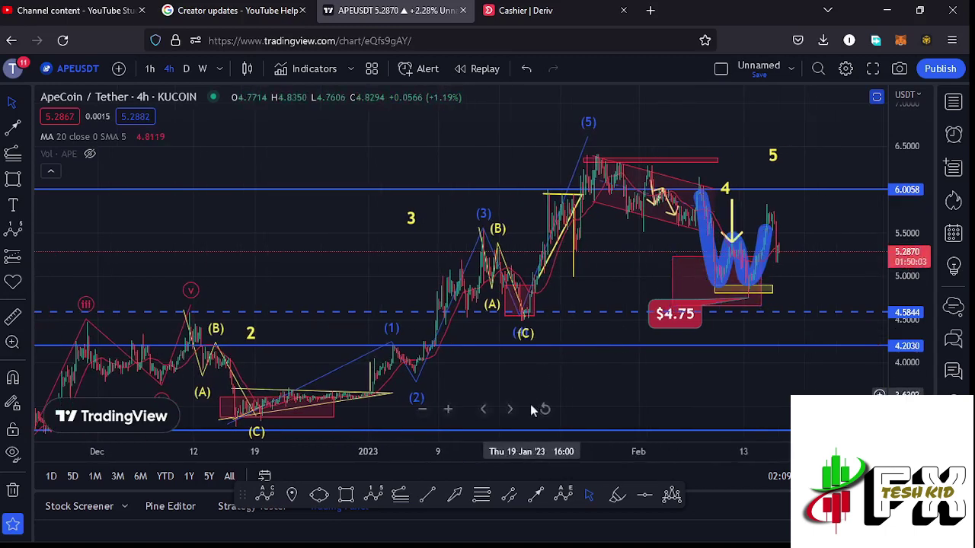
pyautogui.click(482, 496)
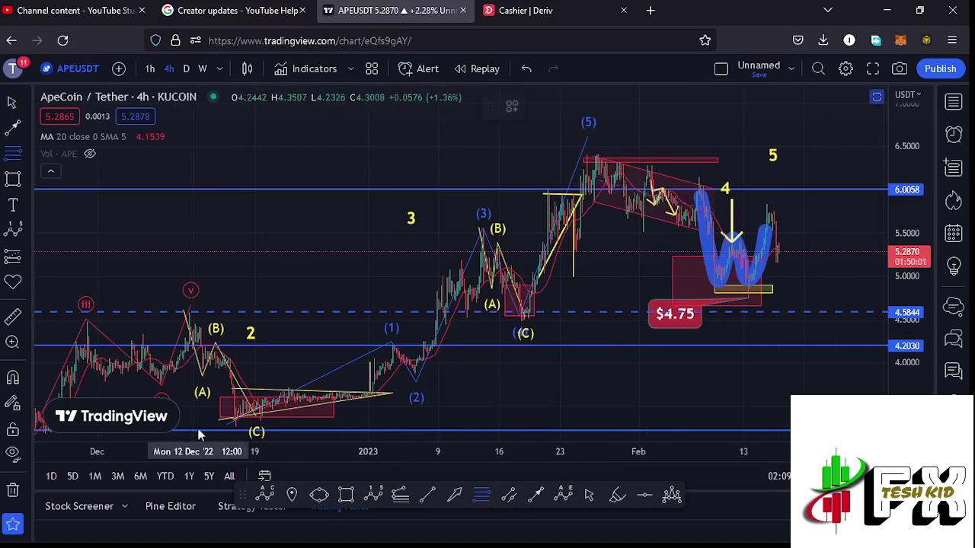
pyautogui.click(235, 426)
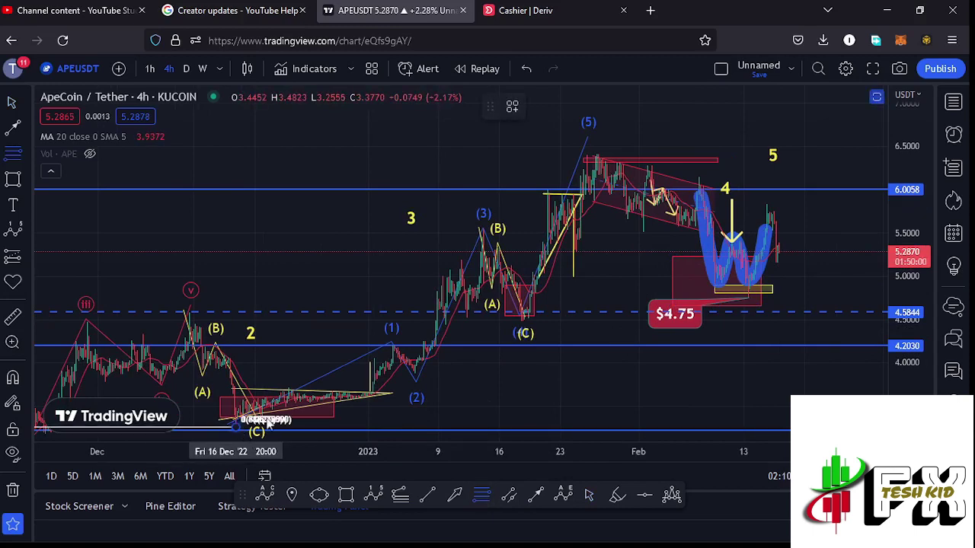
pyautogui.click(824, 156)
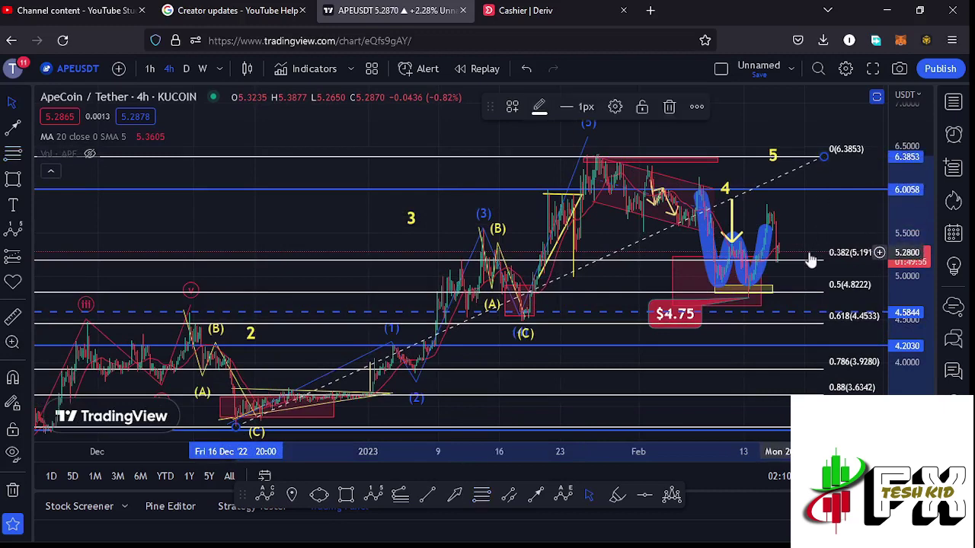
pyautogui.scroll(1, 812, 261)
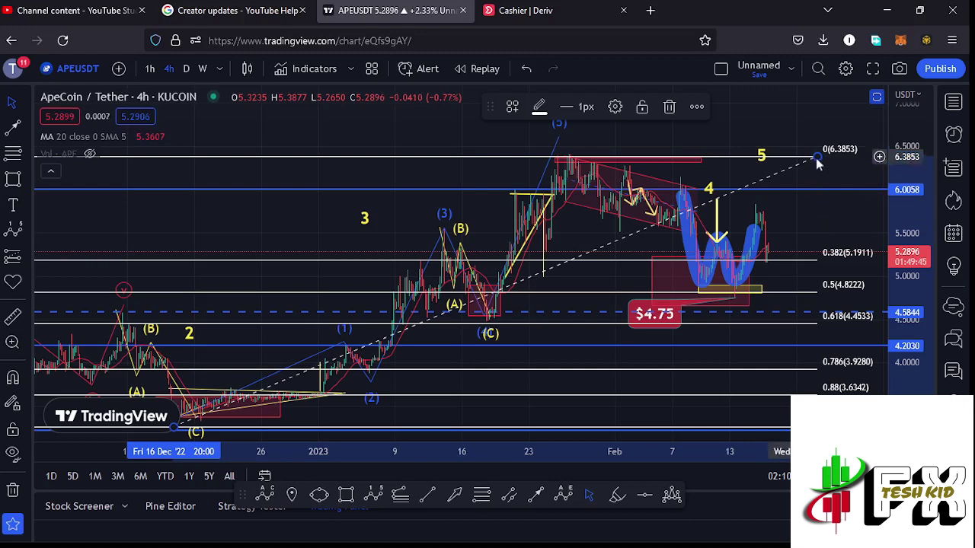
pyautogui.click(671, 107)
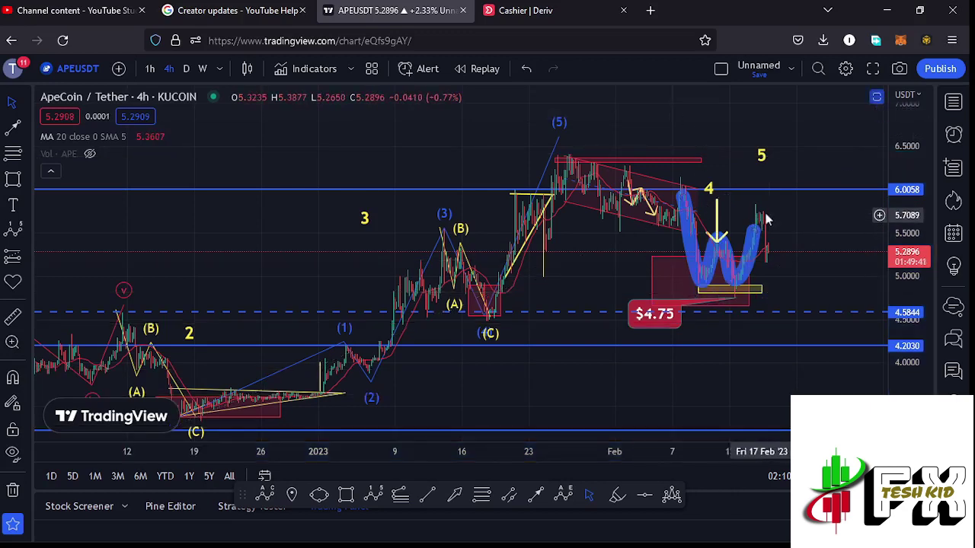
# Draw a trend-based Fibonacci extension from the 2.6013 November low through the 4.6154 wave v peak to 6.4057.
pyautogui.scroll(-5, 765, 219)
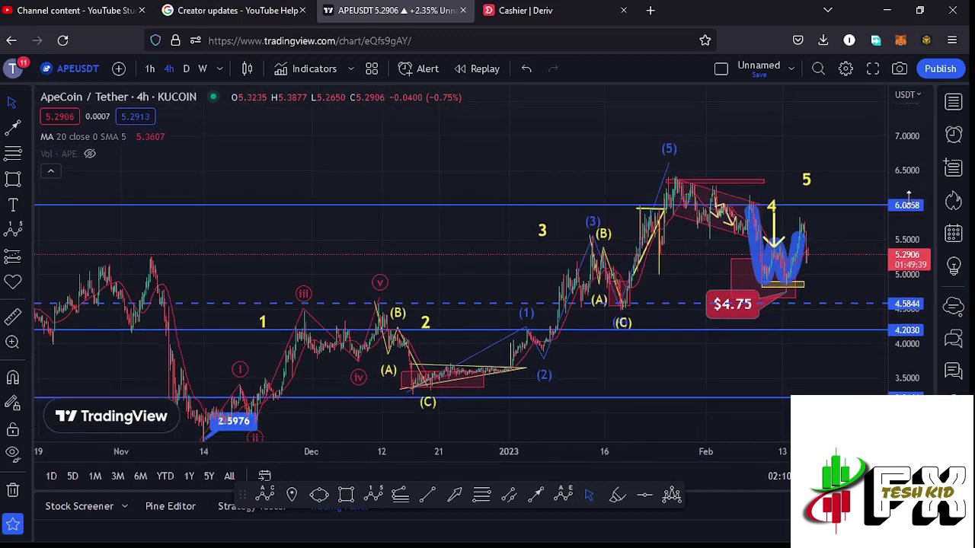
pyautogui.moveTo(529, 264); pyautogui.dragTo(469, 215)
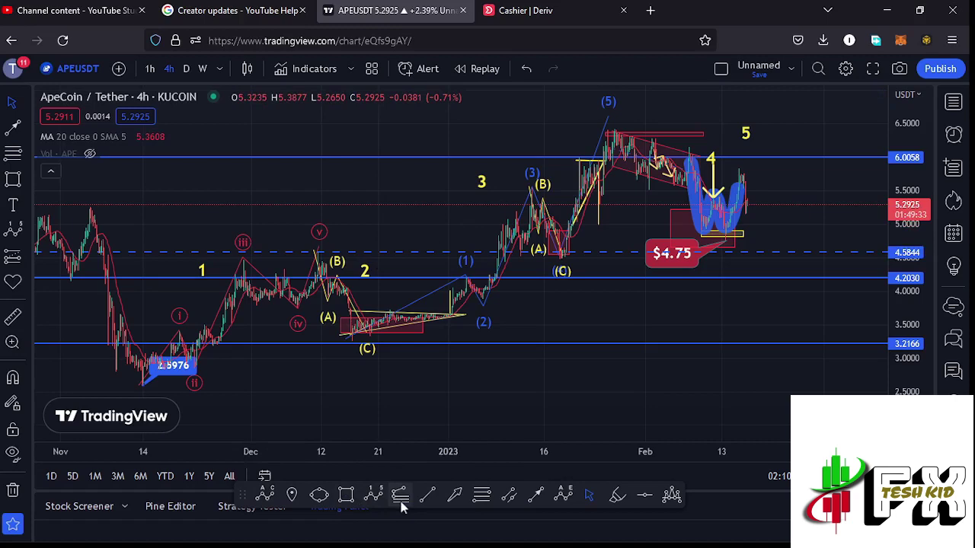
pyautogui.click(140, 385)
pyautogui.click(317, 249)
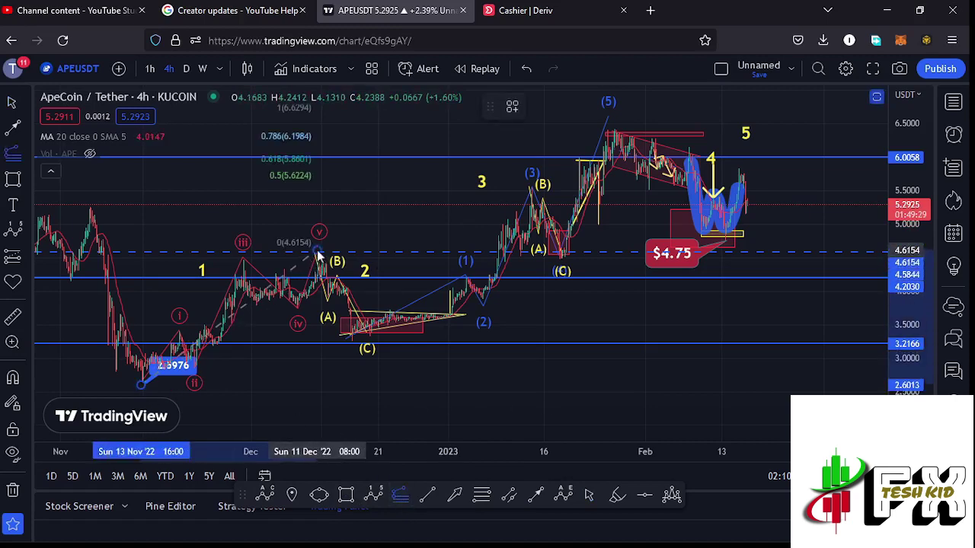
pyautogui.click(429, 246)
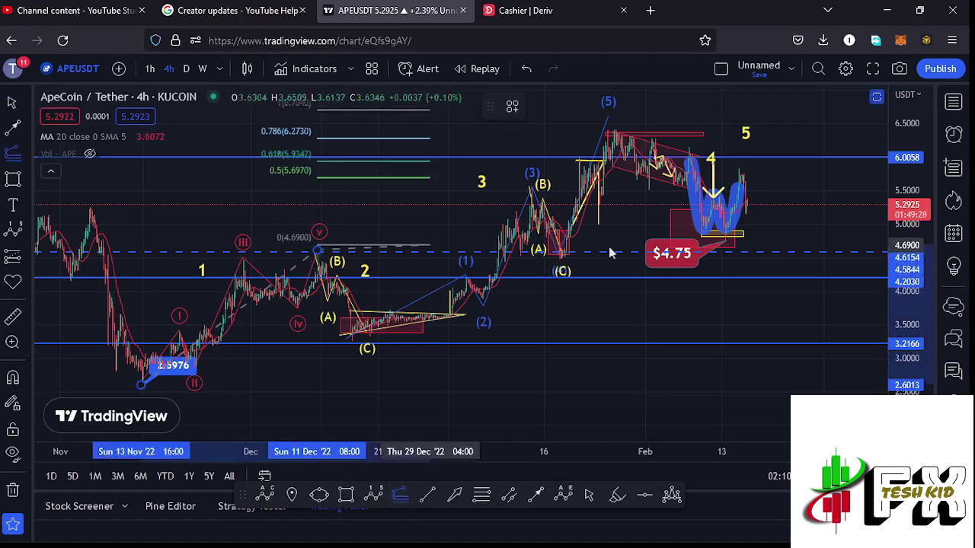
pyautogui.click(803, 131)
pyautogui.click(833, 163)
# Examine the extension levels projected above the 6.4057 anchor and delete the Fibonacci extension.
pyautogui.moveTo(832, 162); pyautogui.dragTo(841, 276)
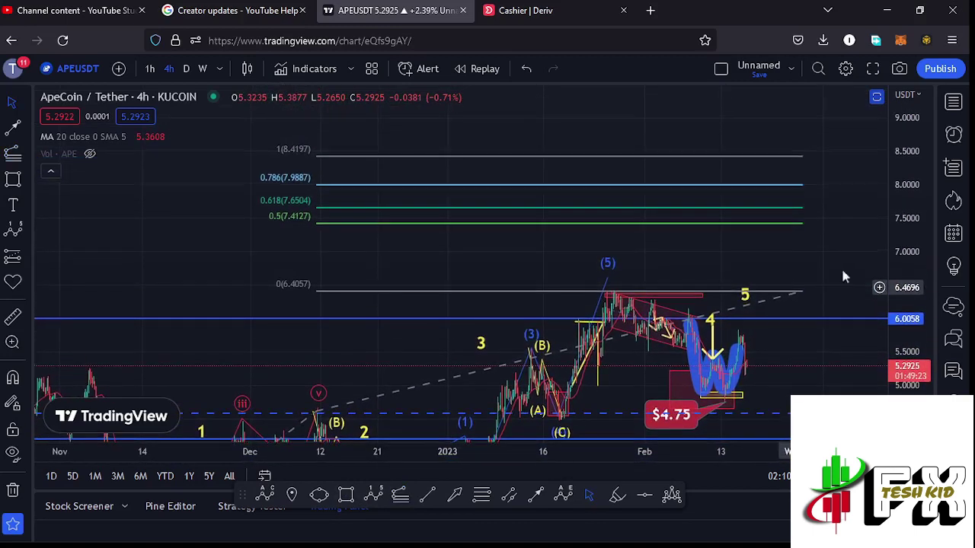
pyautogui.moveTo(848, 233); pyautogui.dragTo(834, 323)
pyautogui.moveTo(904, 173); pyautogui.dragTo(905, 205)
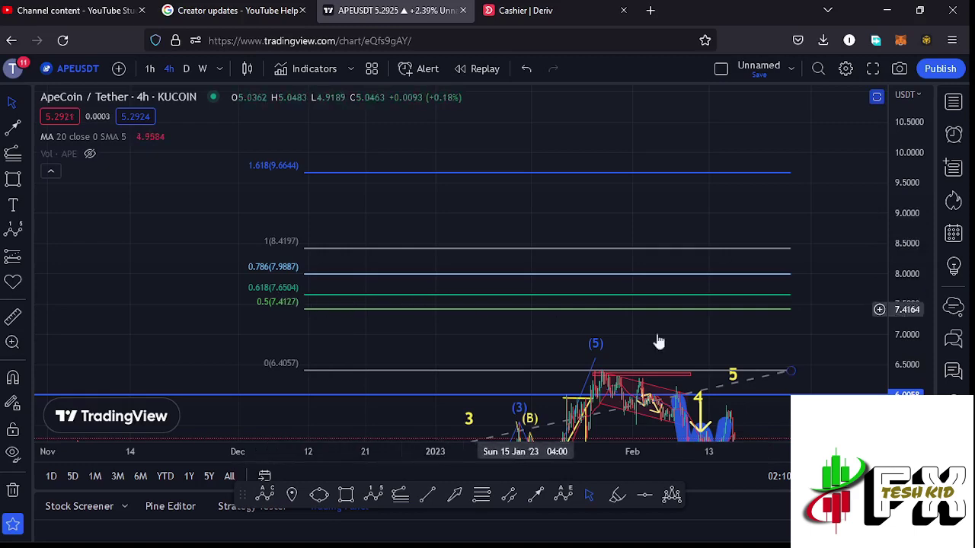
pyautogui.moveTo(787, 328)
pyautogui.mouseDown()
pyautogui.moveTo(787, 276)
pyautogui.moveTo(802, 249)
pyautogui.moveTo(795, 220)
pyautogui.mouseUp()
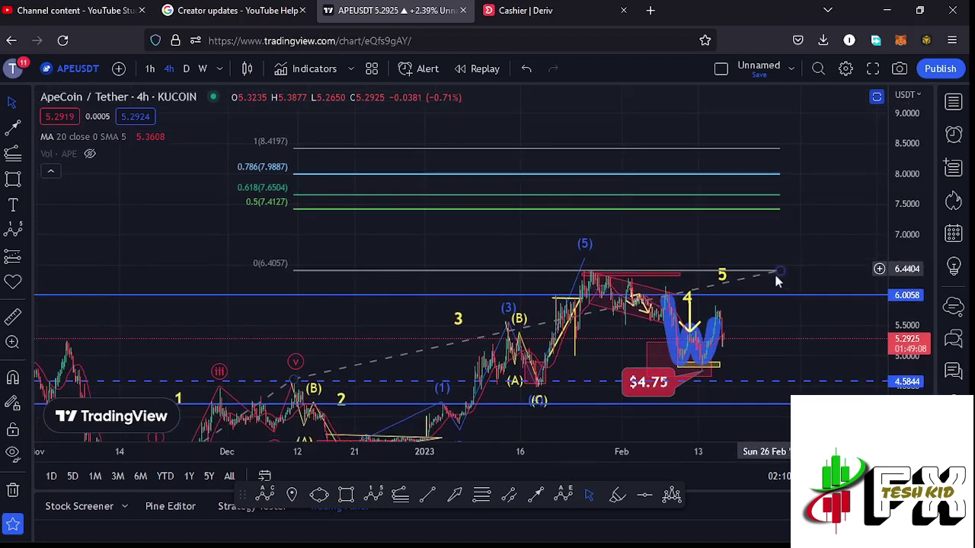
pyautogui.click(778, 271)
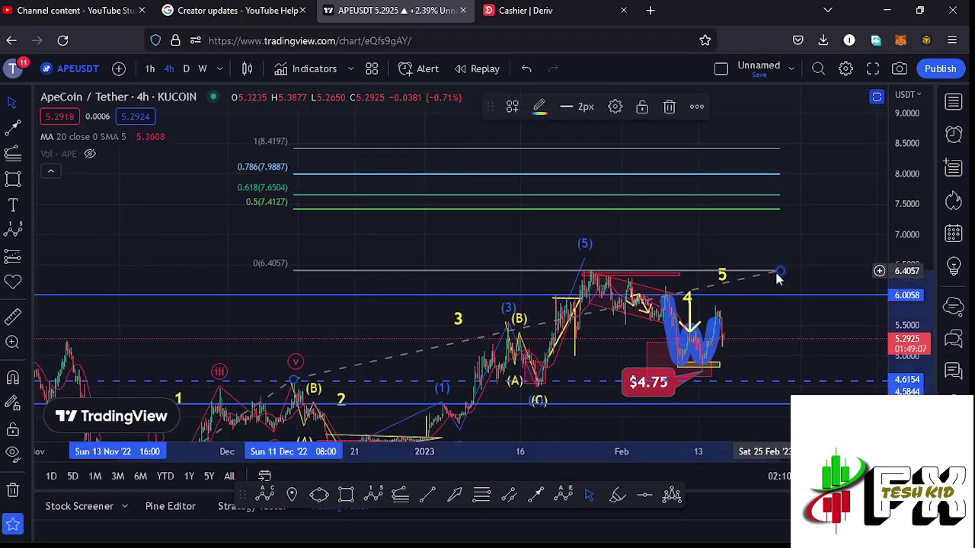
pyautogui.click(669, 108)
# Draw a five-point Elliott impulse wave from 4.9000 at the double bottom's second low up to about 8.12.
pyautogui.moveTo(825, 231); pyautogui.dragTo(631, 189)
pyautogui.click(375, 496)
pyautogui.click(554, 315)
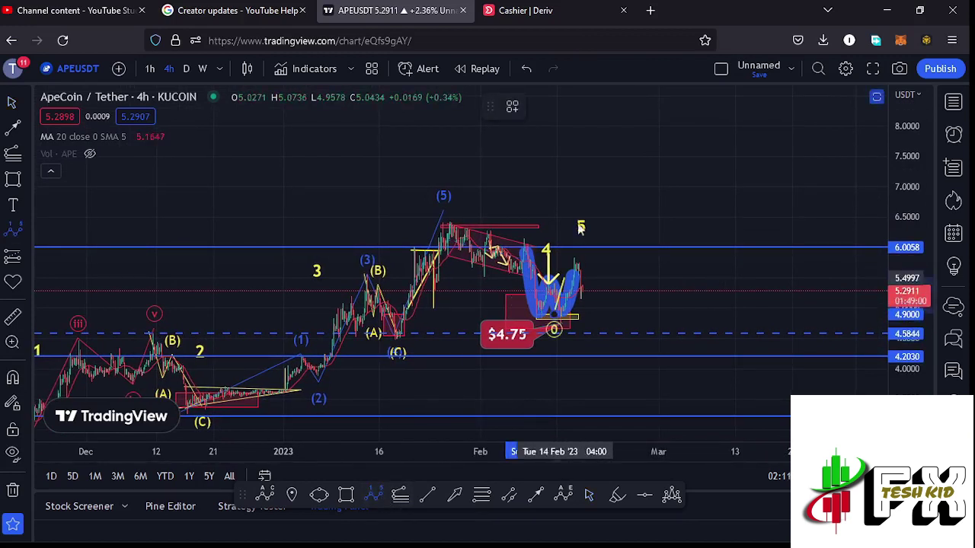
pyautogui.click(579, 205)
pyautogui.click(620, 255)
pyautogui.click(631, 165)
pyautogui.click(681, 204)
pyautogui.click(708, 118)
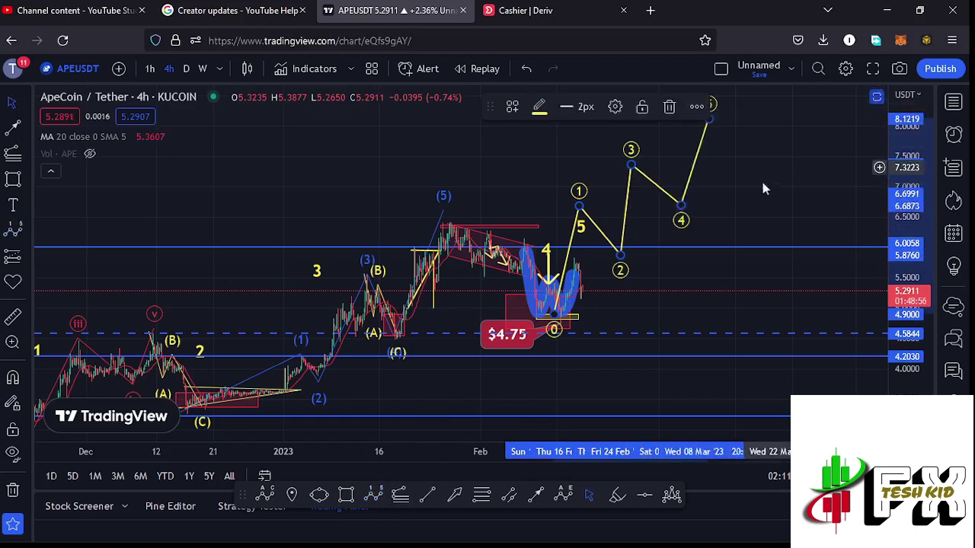
# Raise the yellow 5 label to about 6.91 and delete the projected Elliott impulse wave.
pyautogui.moveTo(764, 185); pyautogui.dragTo(814, 201)
pyautogui.moveTo(631, 245); pyautogui.dragTo(650, 235)
pyautogui.click(623, 223)
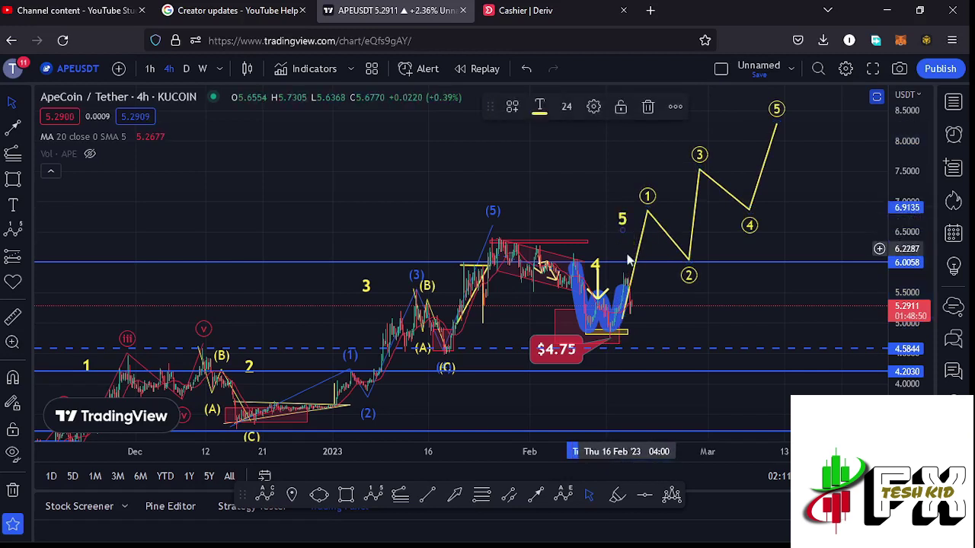
pyautogui.click(648, 212)
pyautogui.click(668, 110)
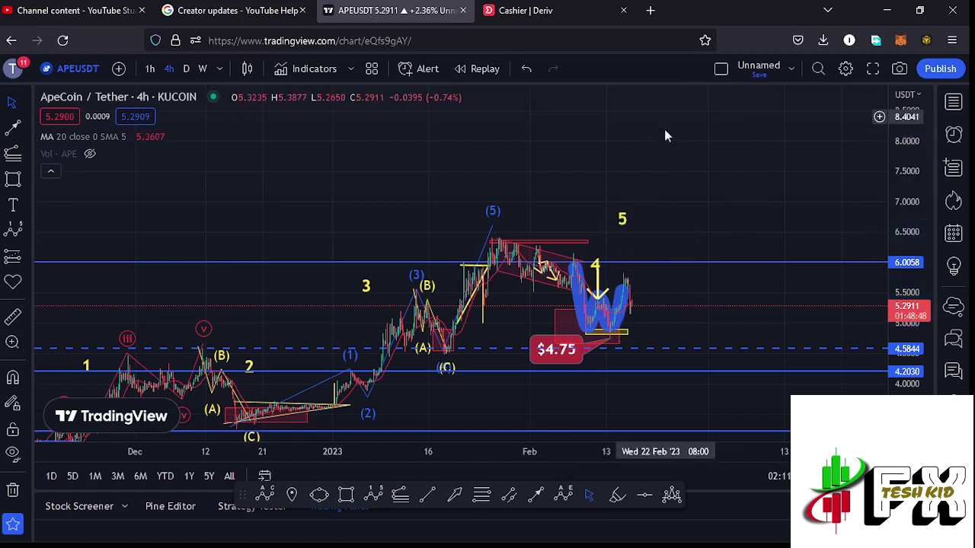
# Draw an Elliott impulse wave from 4.7754 through 5.9112 and 5.1119, projecting points 3, 4 and 5 above the current price.
pyautogui.scroll(5, 648, 312)
pyautogui.moveTo(505, 336); pyautogui.dragTo(882, 278)
pyautogui.scroll(3, 795, 342)
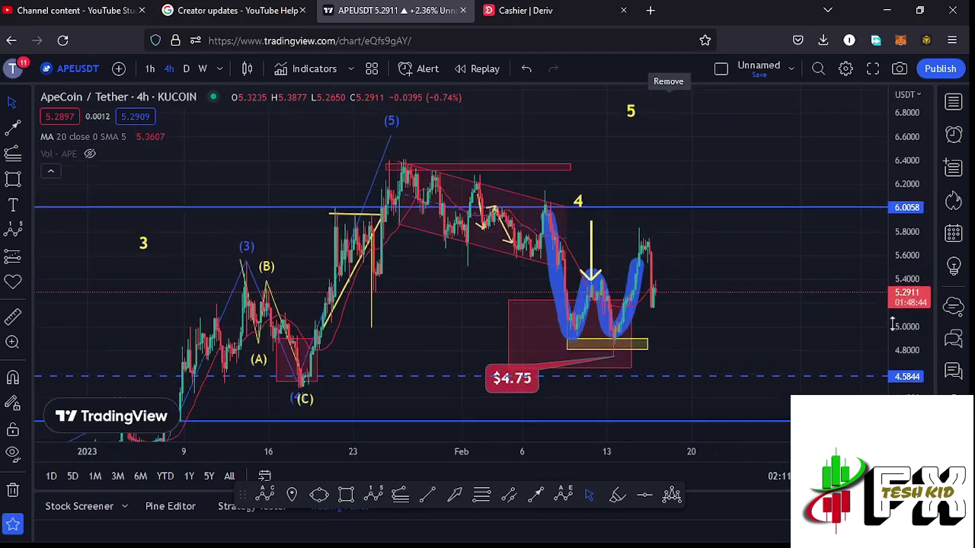
pyautogui.moveTo(795, 342); pyautogui.dragTo(591, 339)
pyautogui.moveTo(515, 332); pyautogui.dragTo(678, 312)
pyautogui.scroll(3, 660, 318)
pyautogui.moveTo(567, 319); pyautogui.dragTo(605, 311)
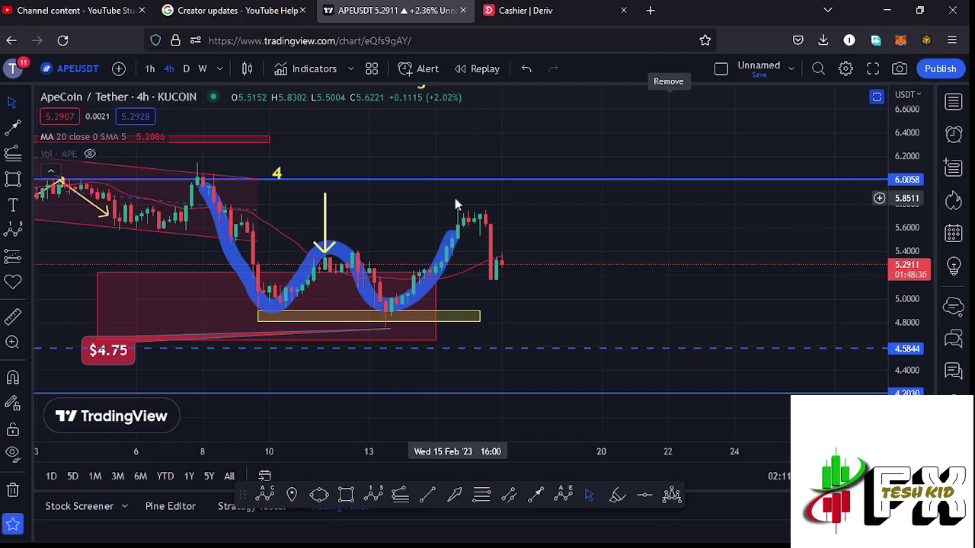
pyautogui.click(374, 495)
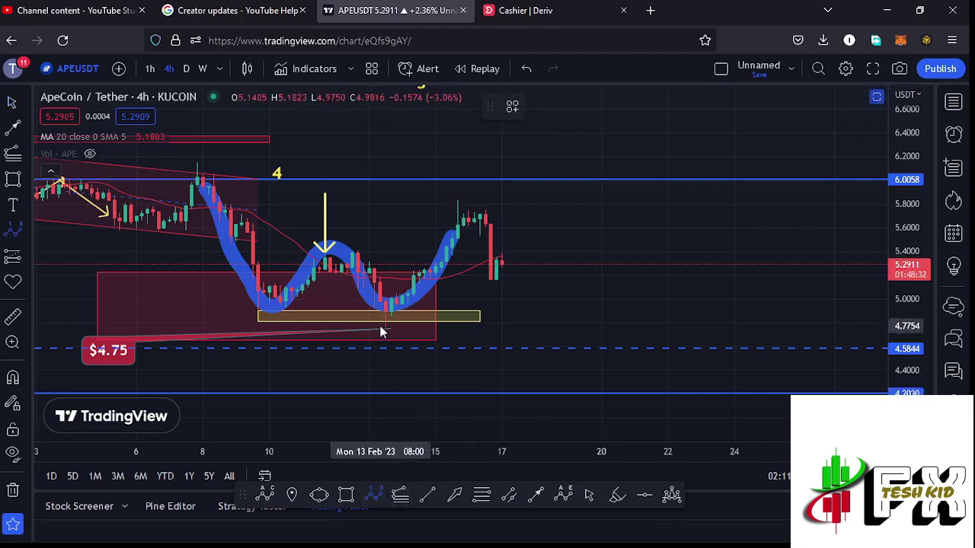
pyautogui.click(383, 328)
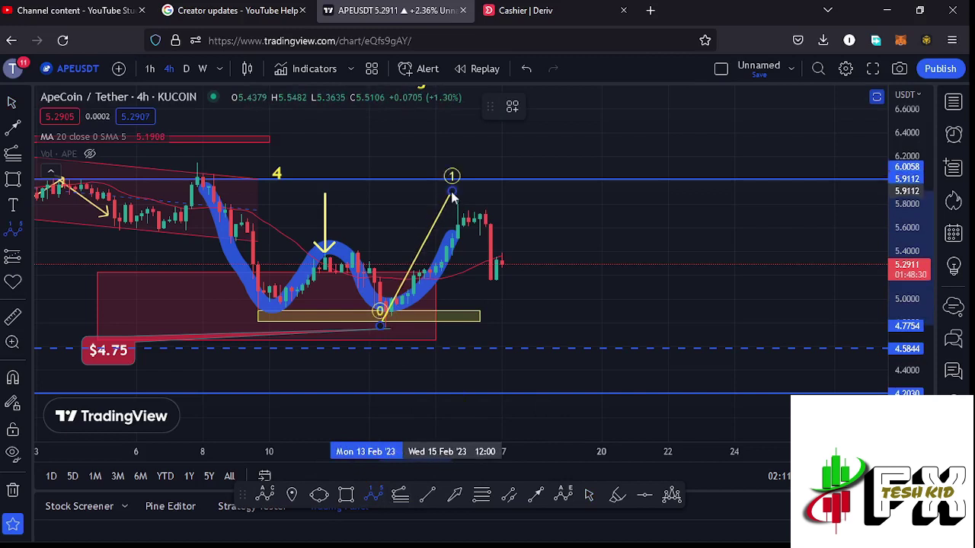
pyautogui.click(452, 192)
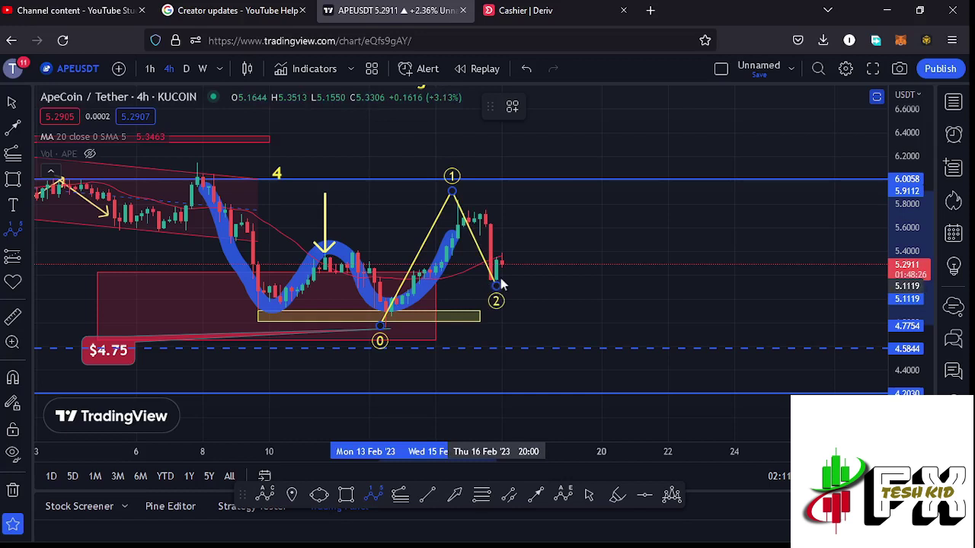
pyautogui.click(609, 108)
pyautogui.click(655, 179)
pyautogui.click(716, 104)
# Place the yellow 5 label above impulse point 1 and fine-tune points 1 and 2 around the latest swing high and low.
pyautogui.moveTo(759, 132); pyautogui.dragTo(757, 181)
pyautogui.moveTo(424, 135); pyautogui.dragTo(467, 149)
pyautogui.moveTo(507, 194); pyautogui.dragTo(527, 160)
pyautogui.moveTo(471, 207); pyautogui.dragTo(476, 202)
pyautogui.click(544, 317)
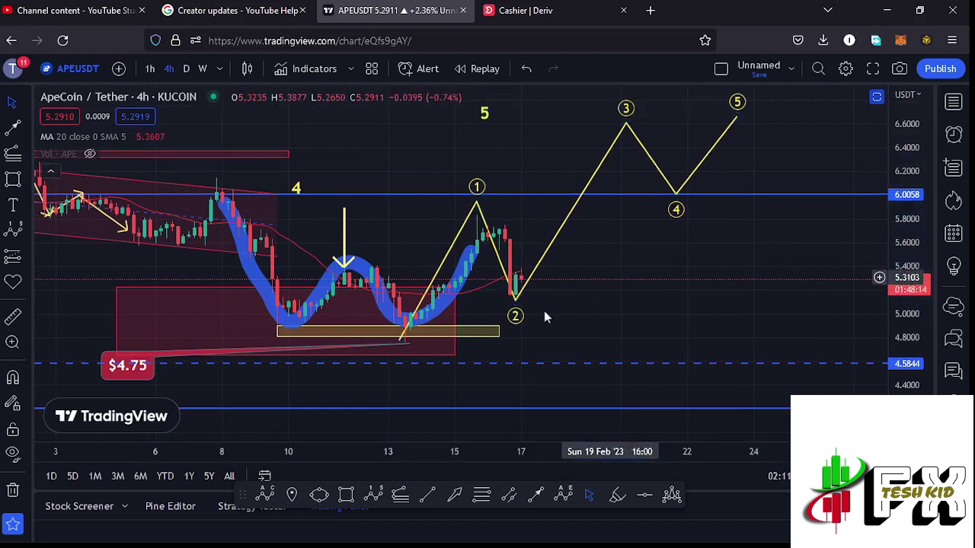
pyautogui.moveTo(516, 301); pyautogui.dragTo(516, 304)
pyautogui.click(581, 299)
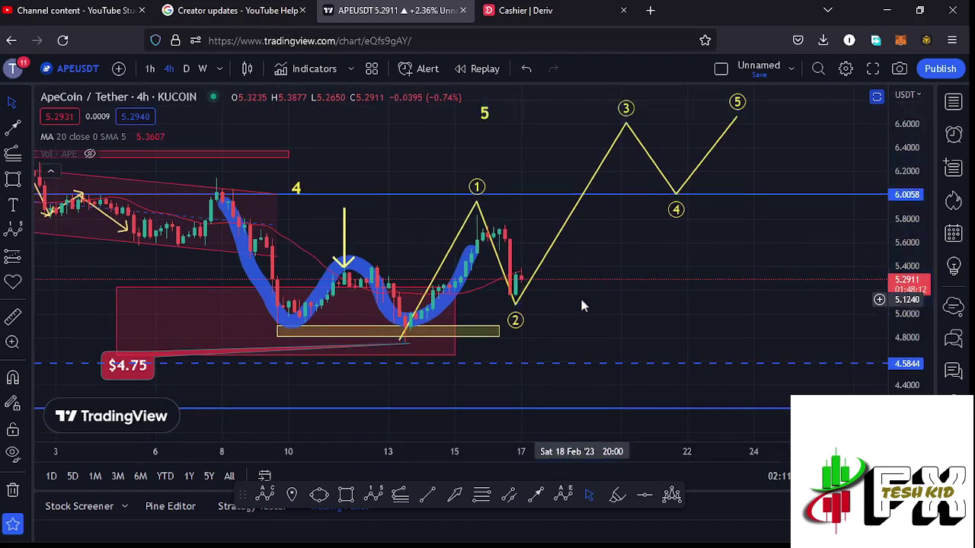
# Draw a Fibonacci retracement from the swing low at 4.7634 up to the wave 1 candle high at 5.8451.
pyautogui.click(483, 496)
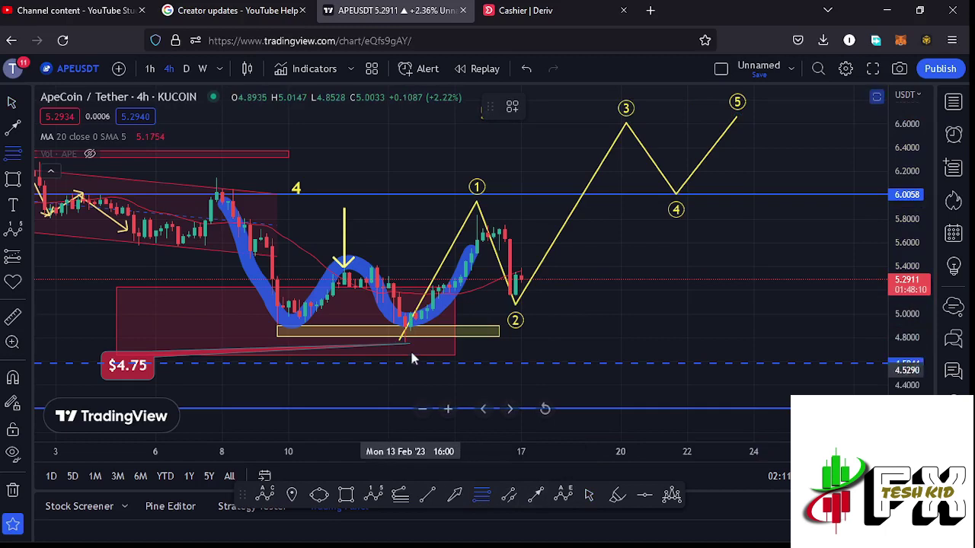
pyautogui.click(404, 342)
pyautogui.click(615, 270)
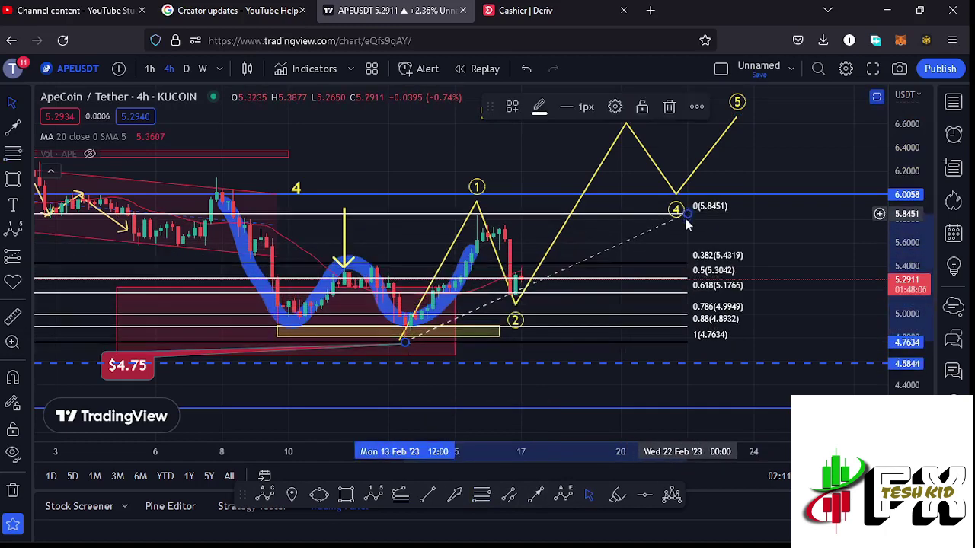
pyautogui.click(809, 265)
pyautogui.moveTo(809, 265); pyautogui.dragTo(819, 256)
# Draw a yellow rectangle over the latest candles between the 0.5 and 0.618 retracement levels, from about 5.31 down to 5.18.
pyautogui.scroll(4, 917, 276)
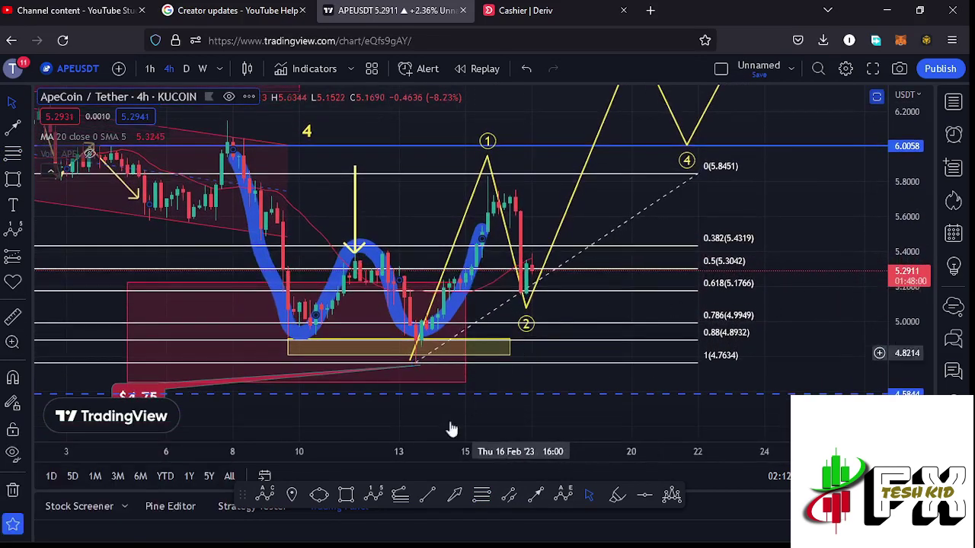
pyautogui.click(347, 495)
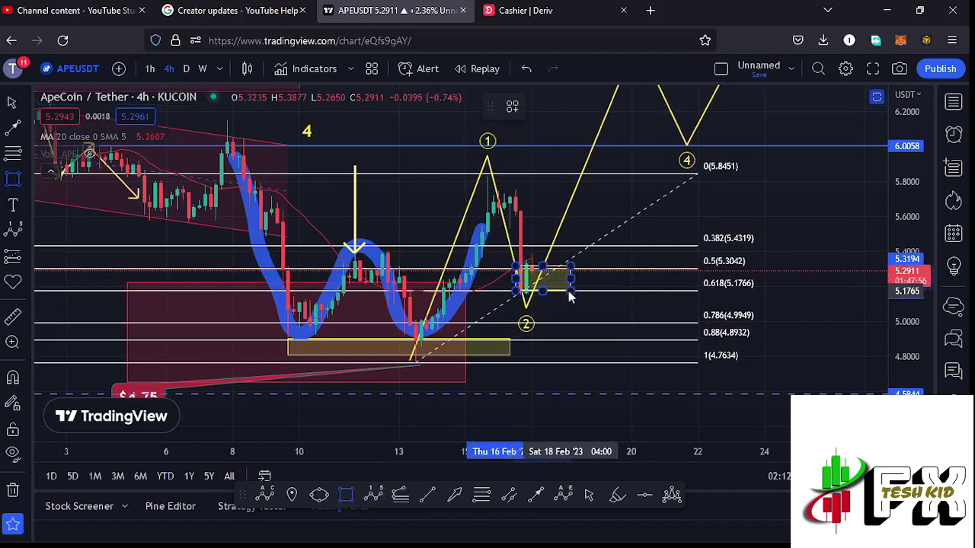
pyautogui.click(570, 294)
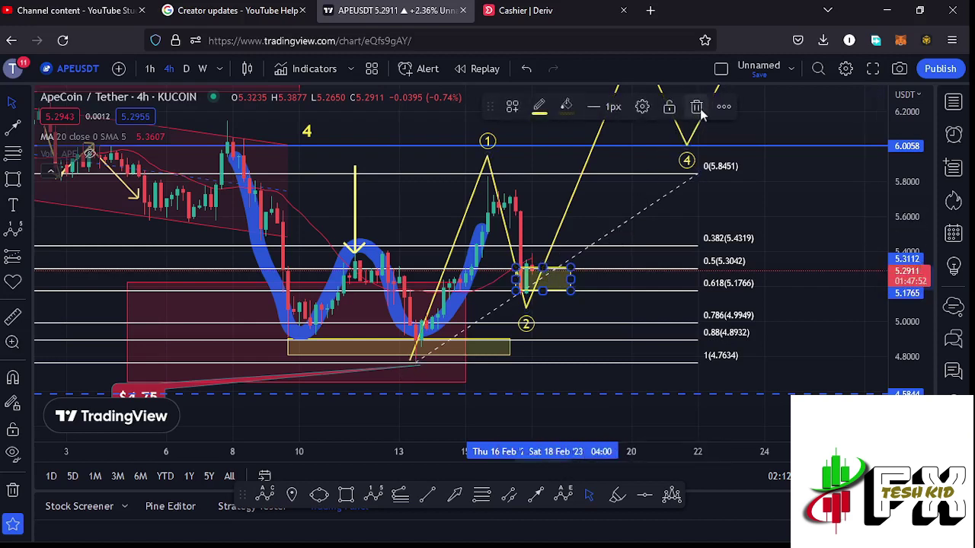
# Restore the mistakenly deleted yellow rectangle and delete the Fibonacci retracement instead.
pyautogui.click(701, 116)
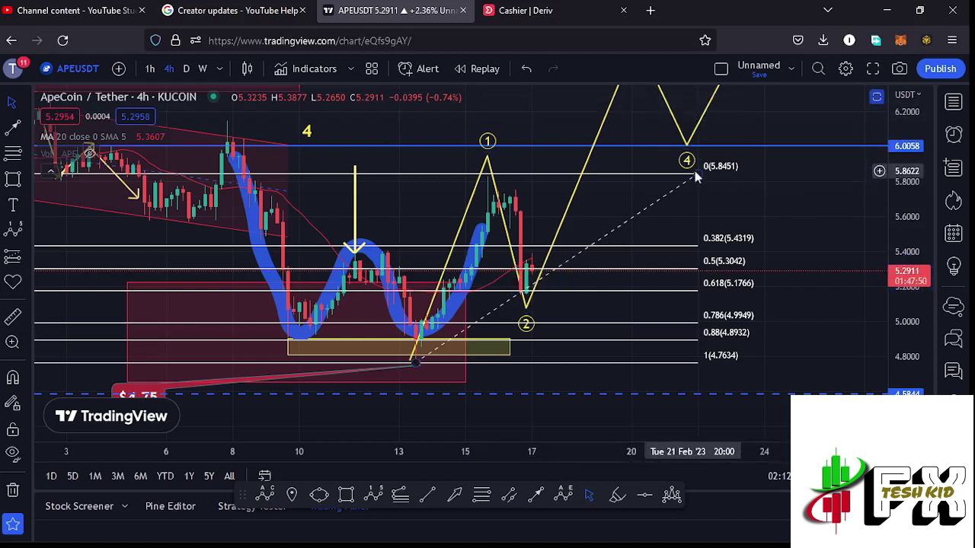
pyautogui.hotkey('ctrl', 'z')
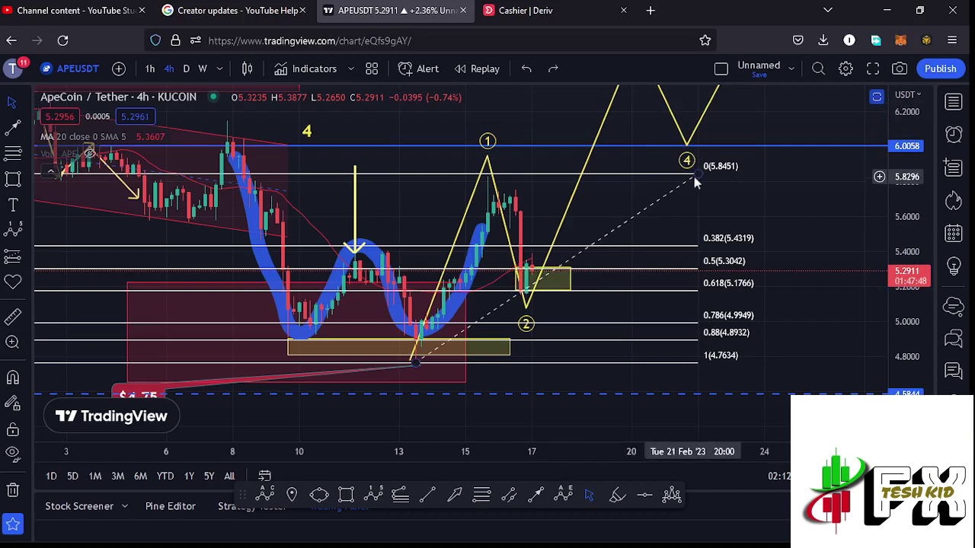
pyautogui.click(694, 169)
pyautogui.click(669, 105)
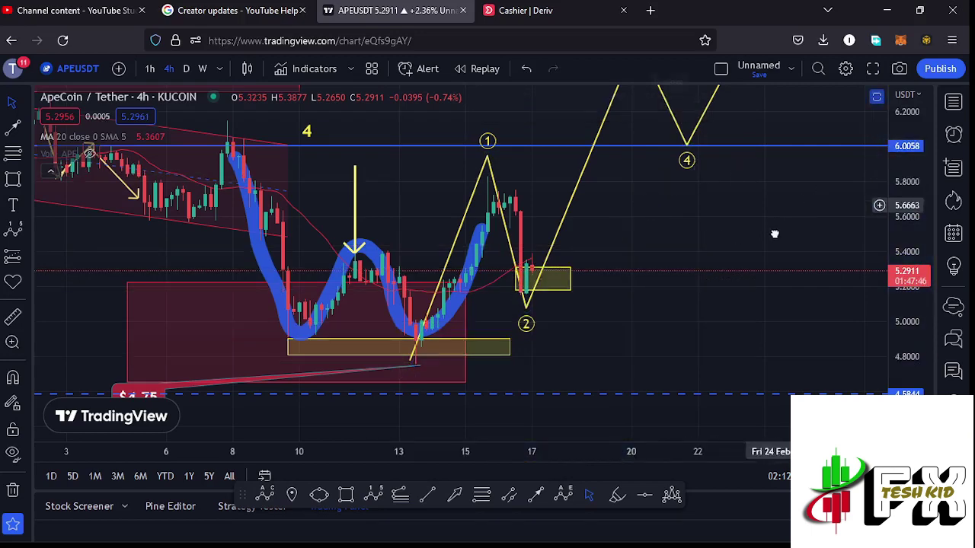
# Draw a trend-based Fibonacci extension from the low at 4.7675 through the high at 5.8392 to the pullback at about 5.15.
pyautogui.moveTo(895, 147); pyautogui.dragTo(896, 210)
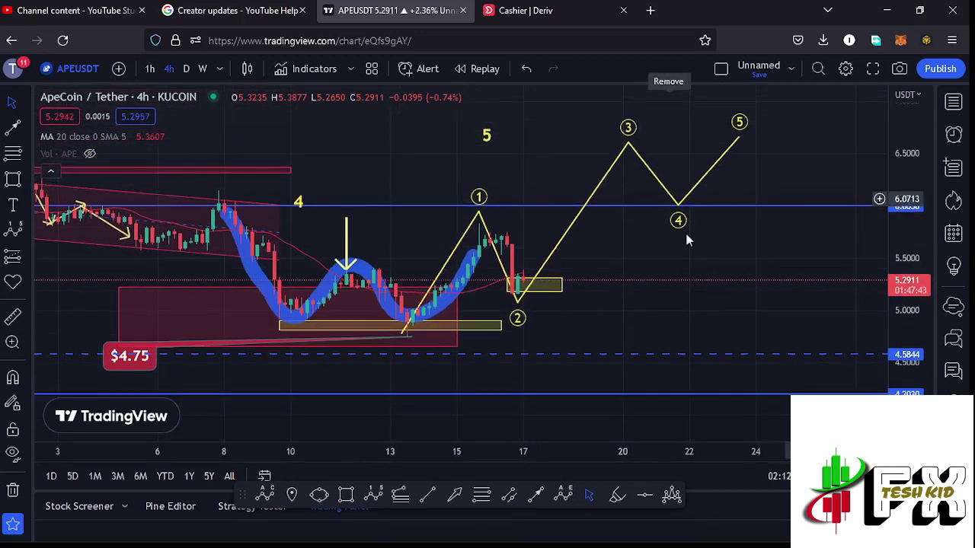
pyautogui.click(404, 496)
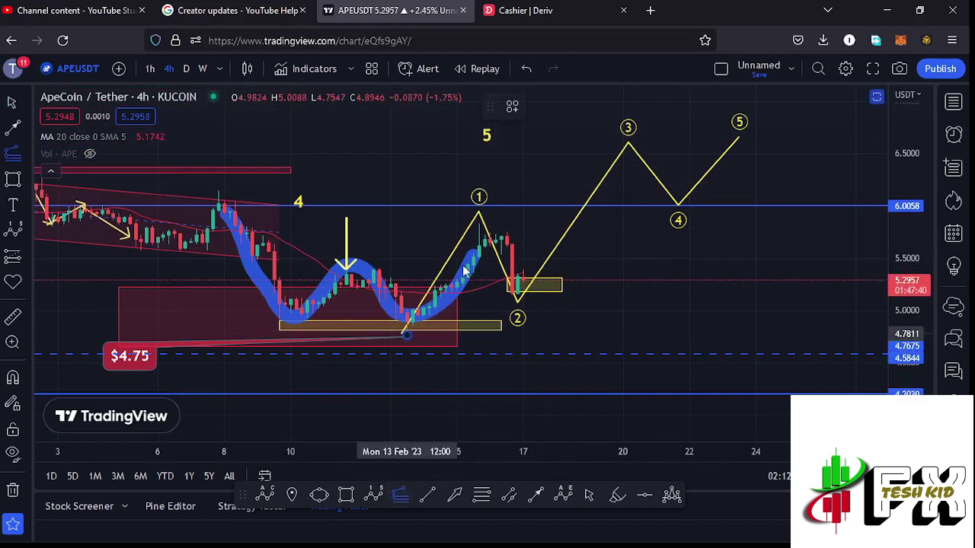
pyautogui.click(478, 229)
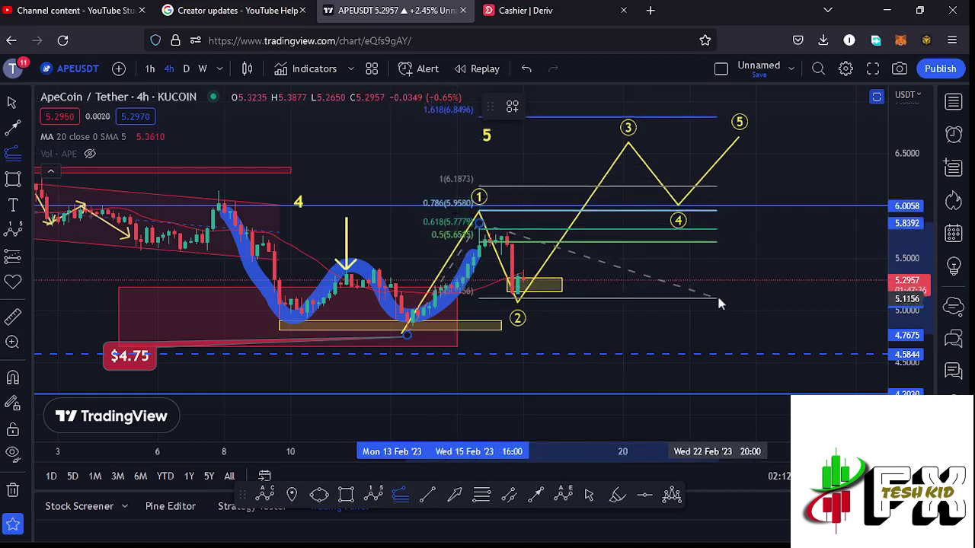
pyautogui.click(722, 294)
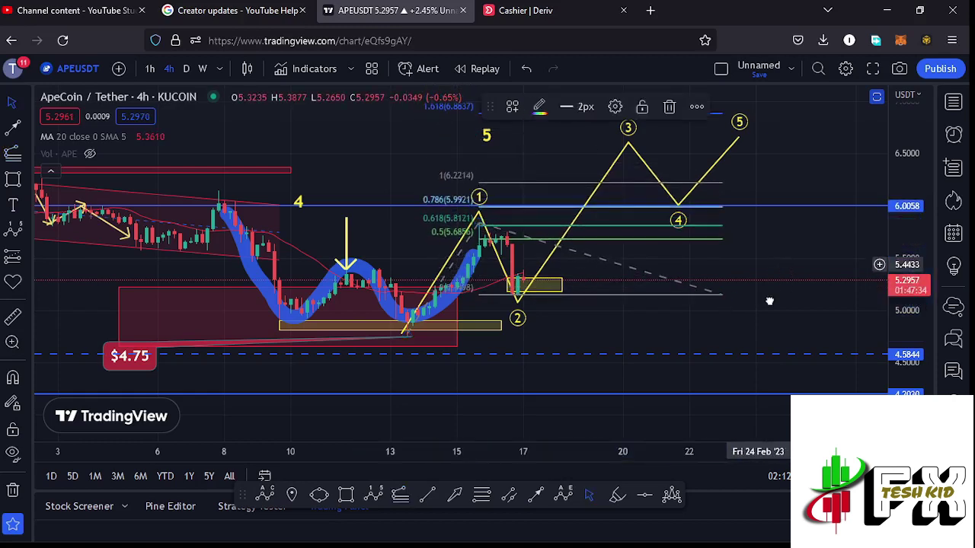
# Raise impulse point 3 to about 6.90 at the 1.618 extension, point 4 to about 6.15 and point 5 to about 7.25.
pyautogui.moveTo(772, 267); pyautogui.dragTo(766, 320)
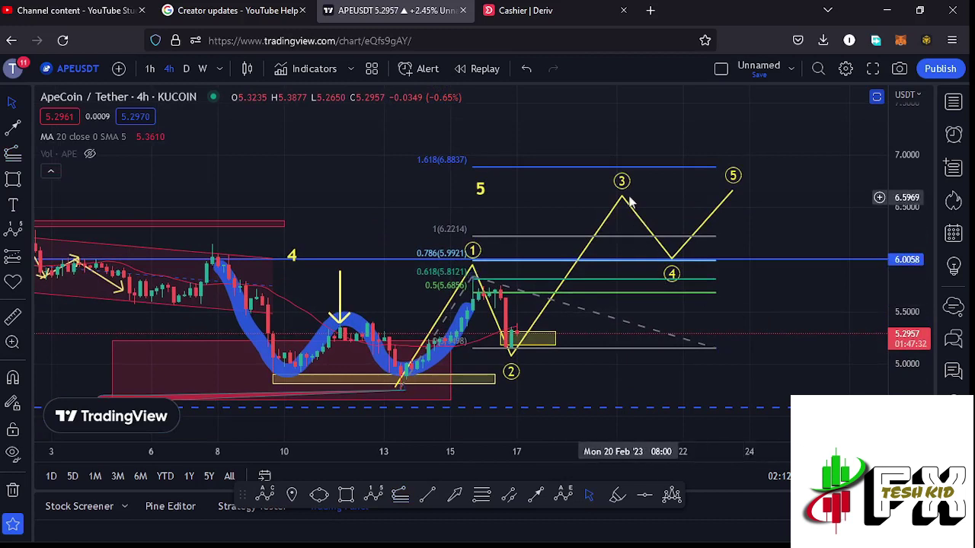
pyautogui.moveTo(624, 200); pyautogui.dragTo(622, 168)
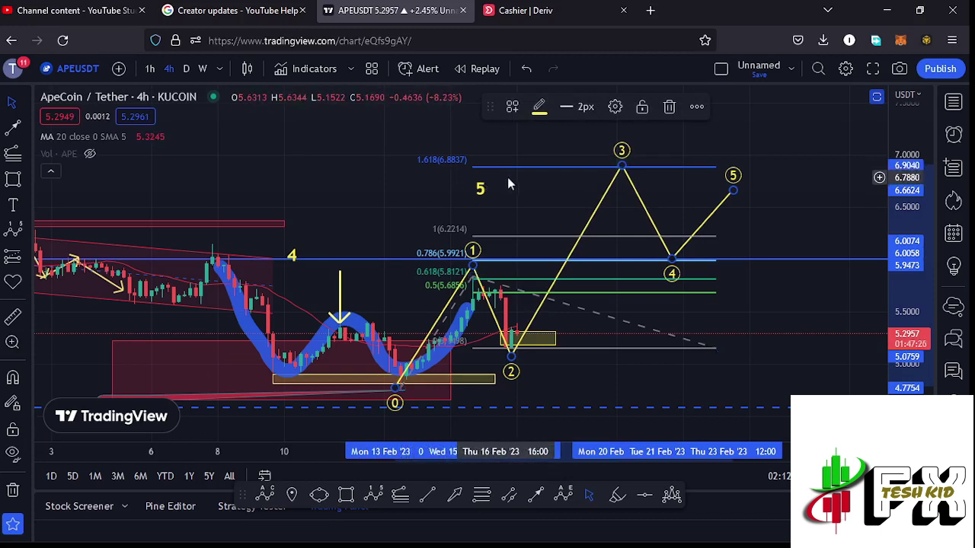
pyautogui.moveTo(671, 259); pyautogui.dragTo(667, 243)
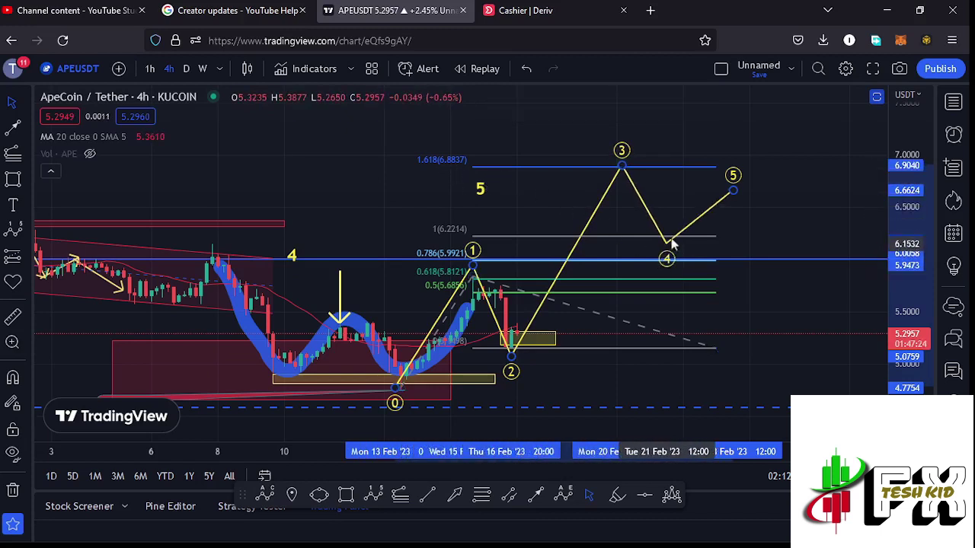
pyautogui.moveTo(733, 191); pyautogui.dragTo(751, 126)
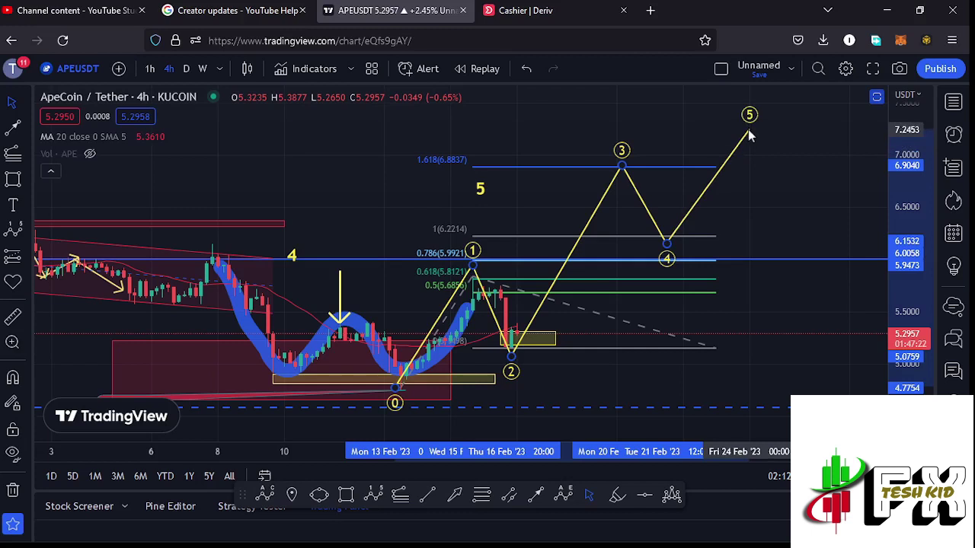
pyautogui.click(786, 315)
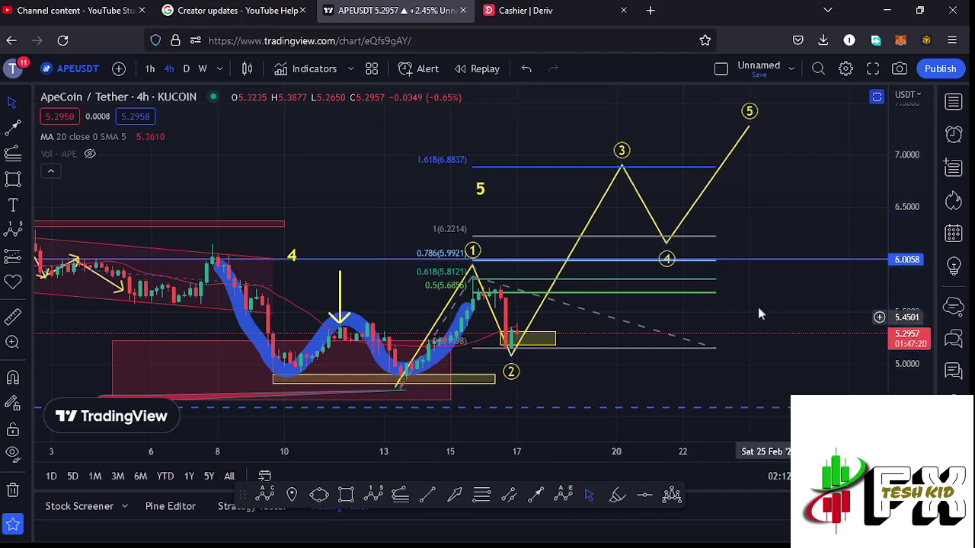
# Delete the trend-based Fibonacci extension from the chart.
pyautogui.click(715, 349)
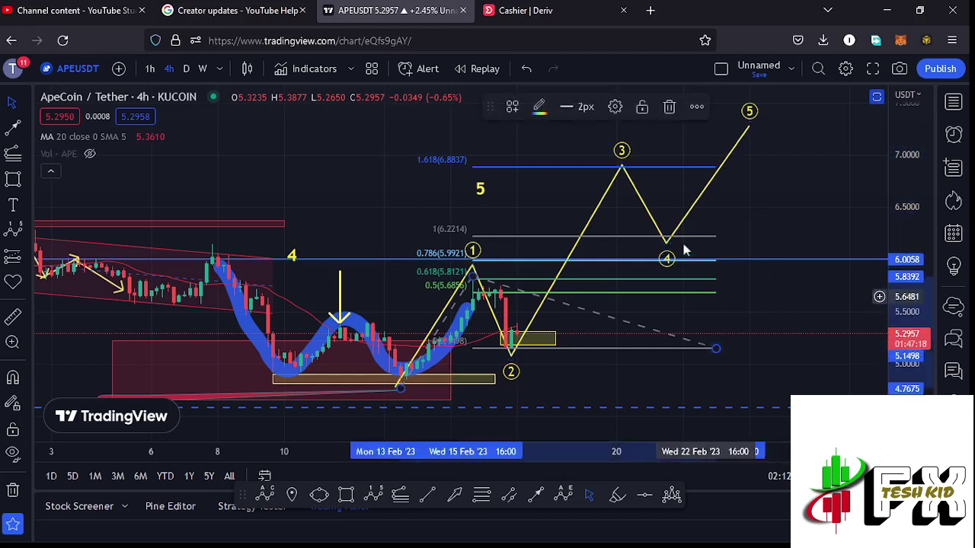
pyautogui.click(671, 107)
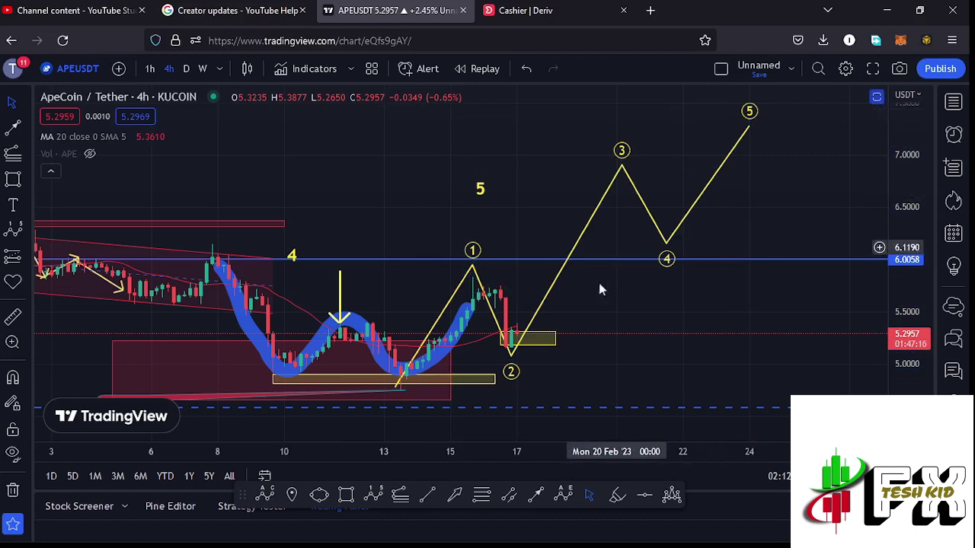
# Draw arrows projecting price from 5.30 up to about 6.23, back to about 6.04 near the blue line, and up to about 6.93.
pyautogui.moveTo(585, 305); pyautogui.dragTo(661, 294)
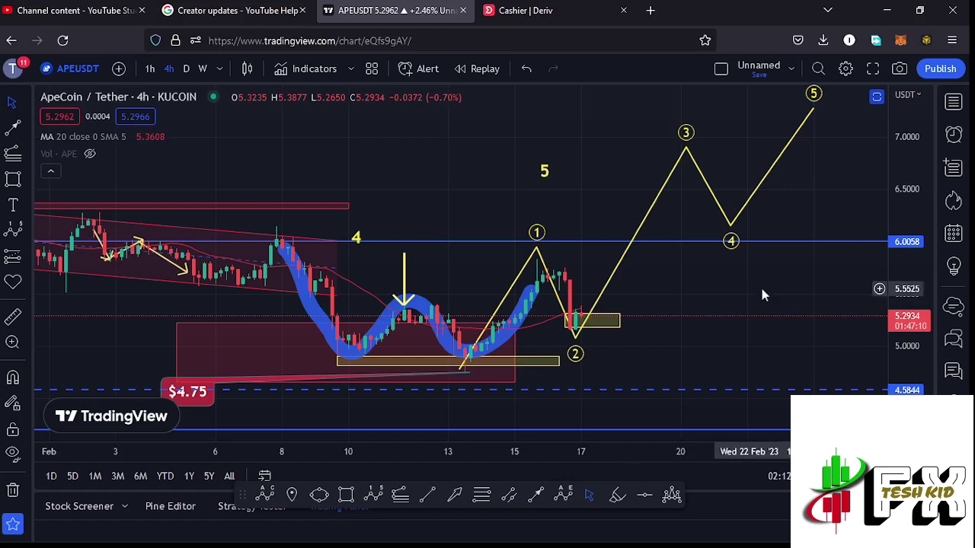
pyautogui.click(538, 497)
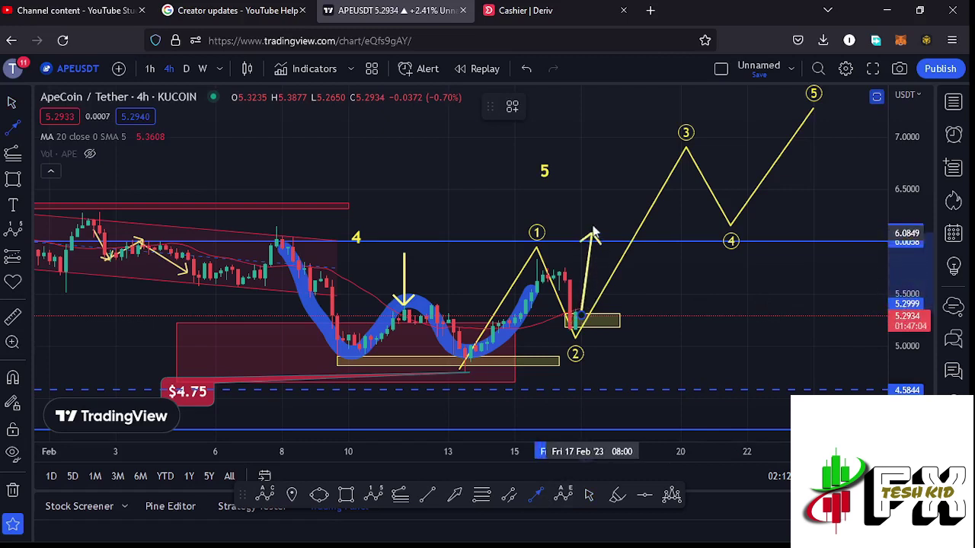
pyautogui.moveTo(594, 225); pyautogui.dragTo(592, 219)
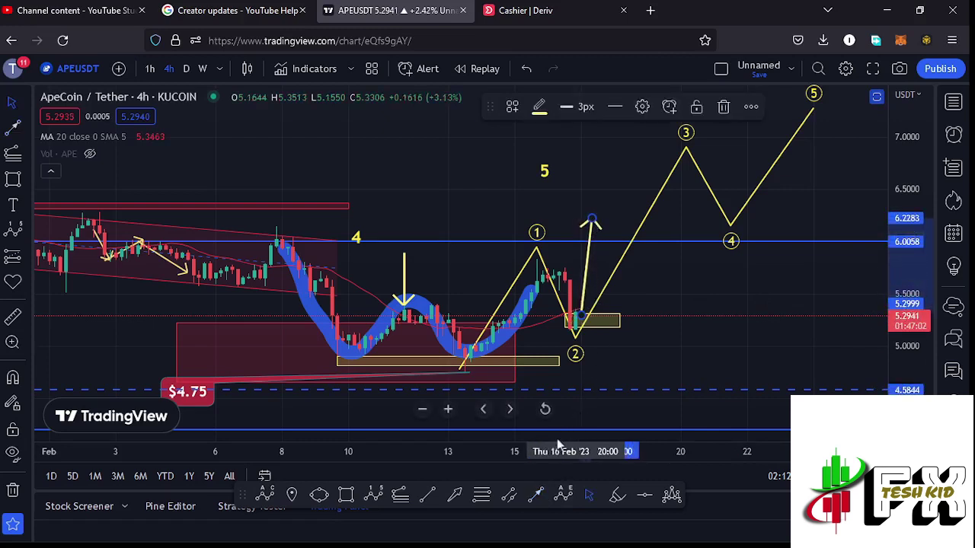
pyautogui.click(536, 496)
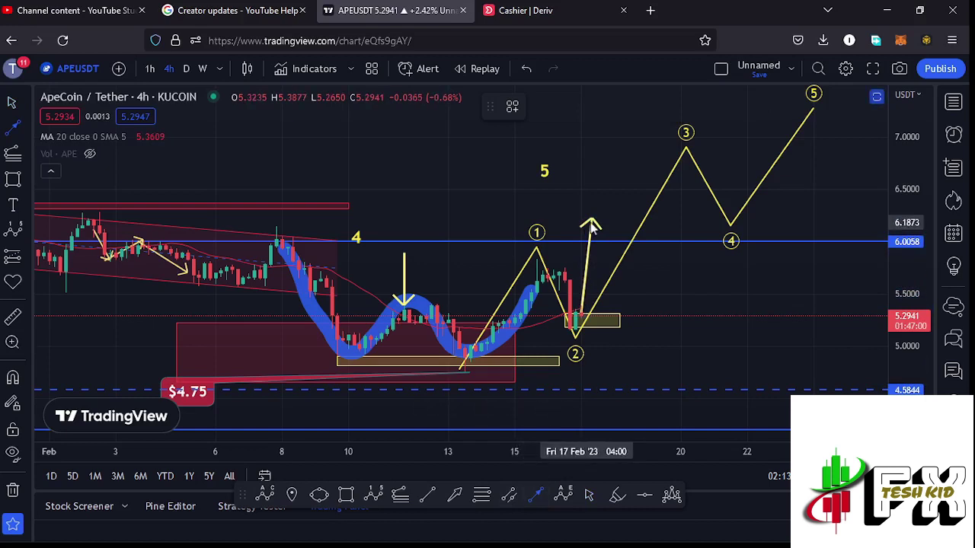
pyautogui.moveTo(604, 233)
pyautogui.mouseDown()
pyautogui.moveTo(610, 241)
pyautogui.moveTo(652, 145)
pyautogui.mouseUp()
pyautogui.click(538, 496)
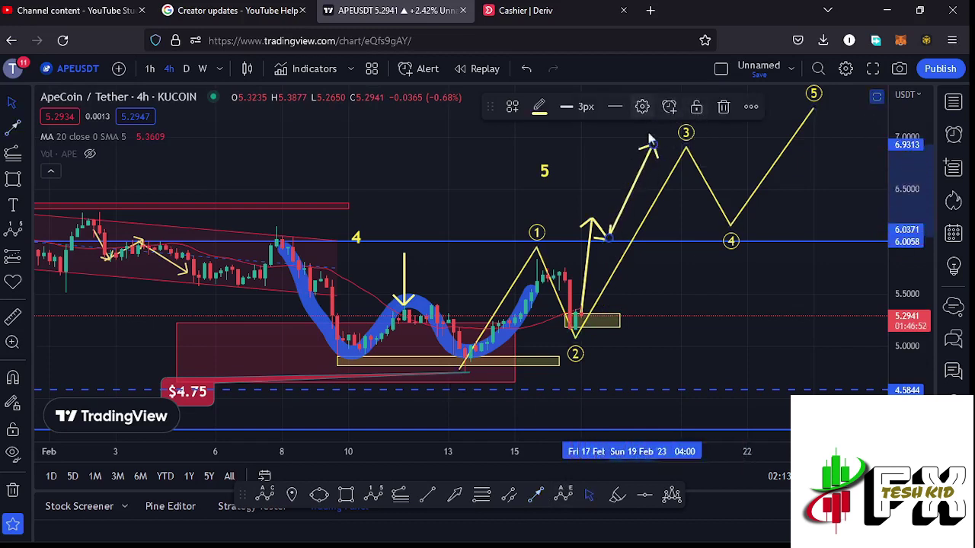
# Bring back the indicator panes and examine the RSI enlarged, then return to the combined chart layout.
pyautogui.scroll(-3, 670, 252)
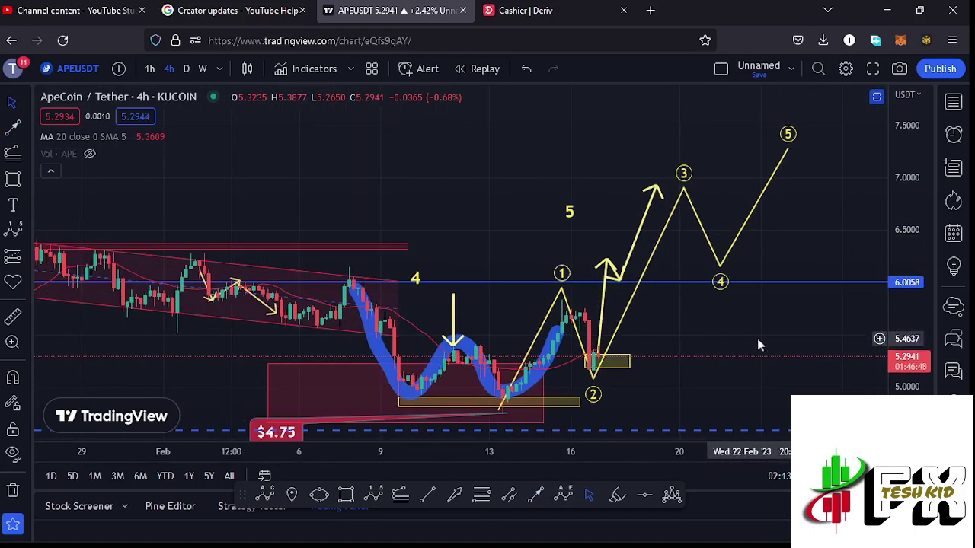
pyautogui.click(877, 99)
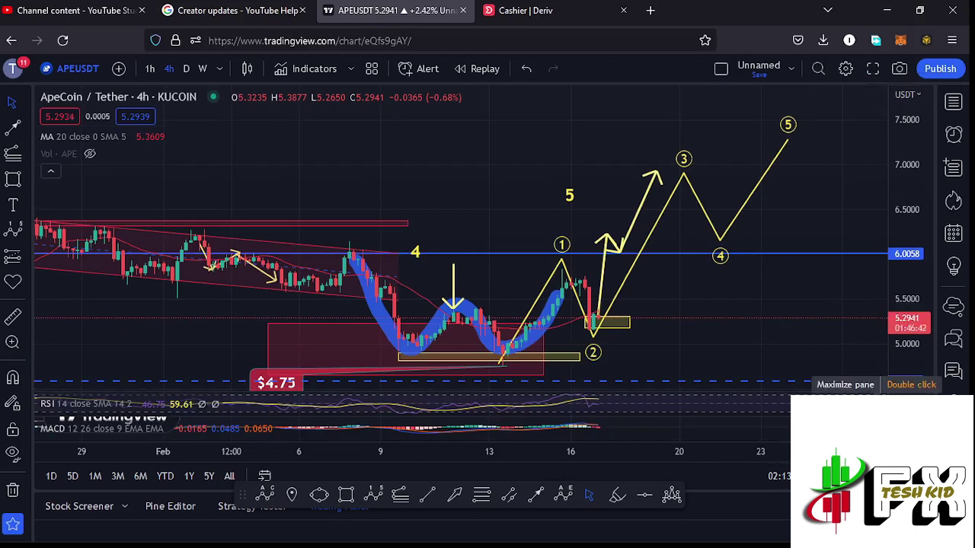
pyautogui.click(877, 403)
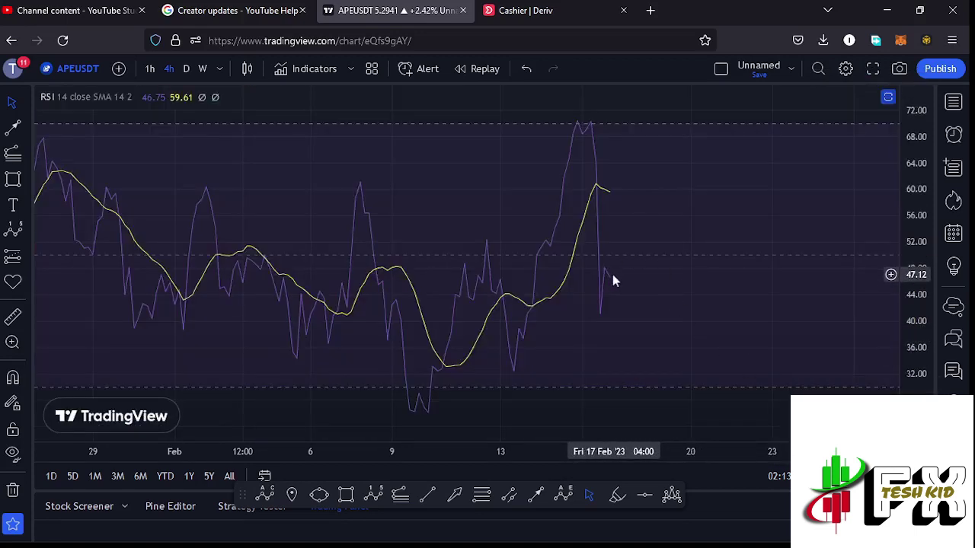
pyautogui.click(888, 98)
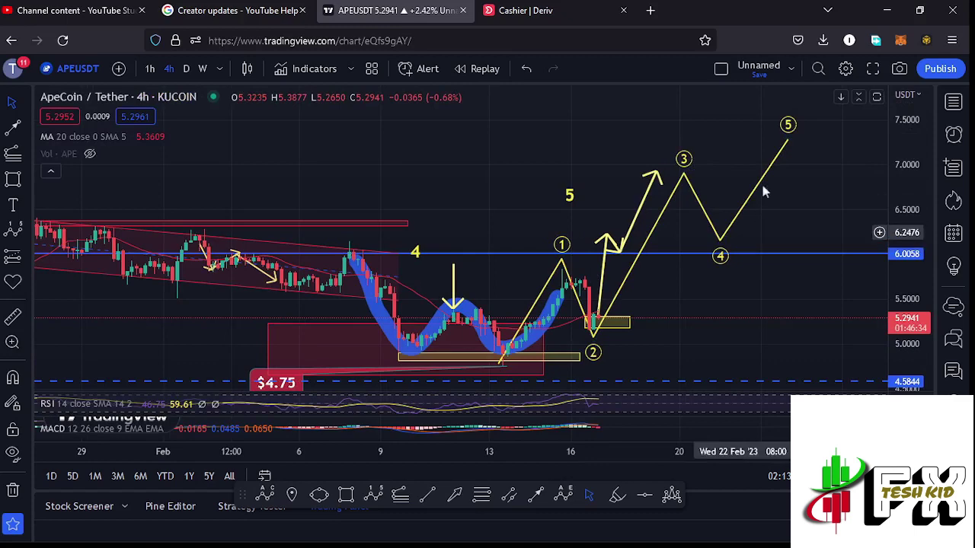
# Examine the MACD histogram and signal lines enlarged around the latest candles, and restore the combined chart layout.
pyautogui.click(878, 429)
pyautogui.moveTo(545, 336); pyautogui.dragTo(601, 338)
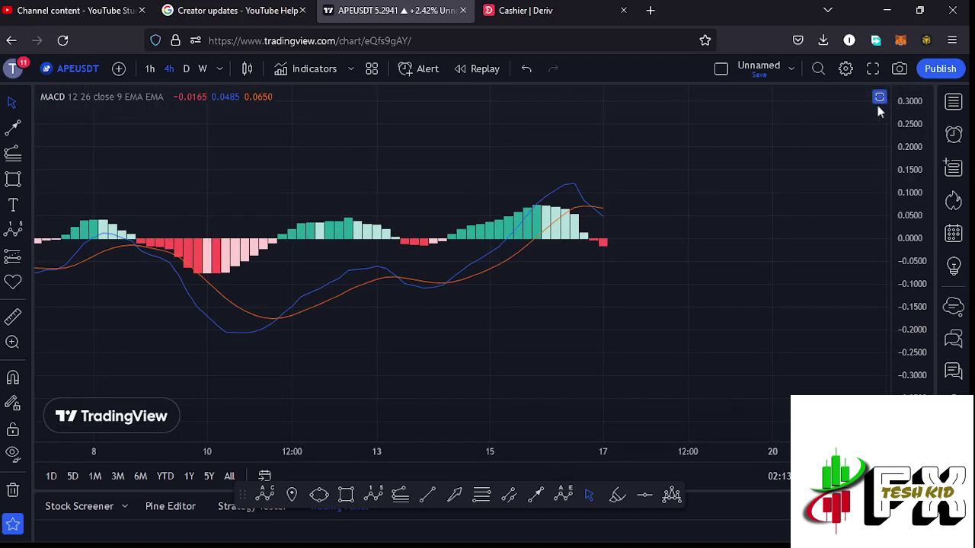
pyautogui.doubleClick(672, 207)
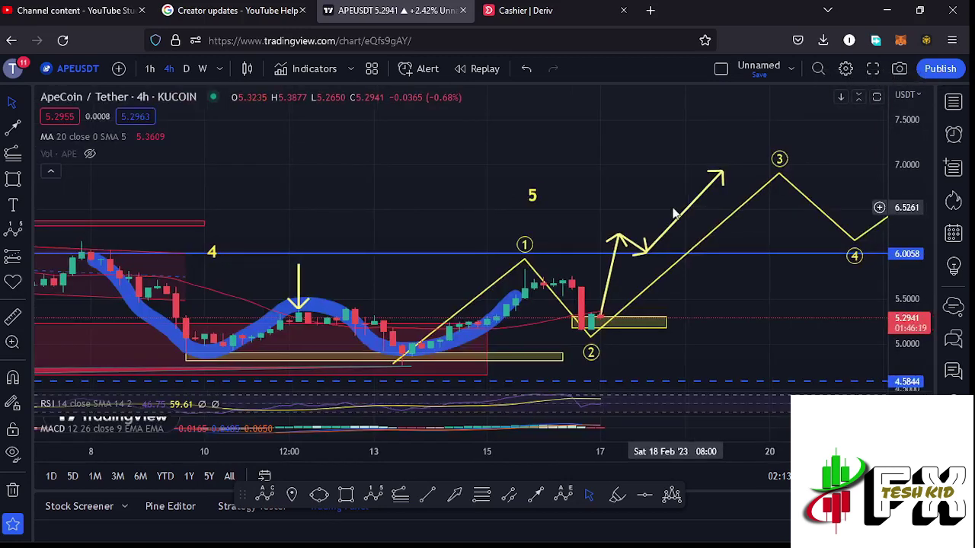